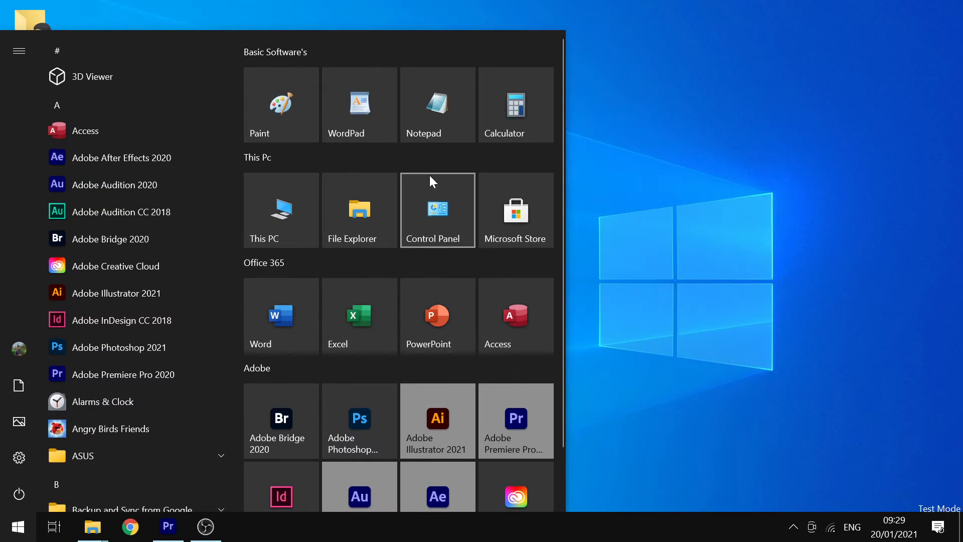
Open Notepad in a maximized window and write "Basic Computer Skills"
{"action": "left_click", "coordinate": [447, 125]}
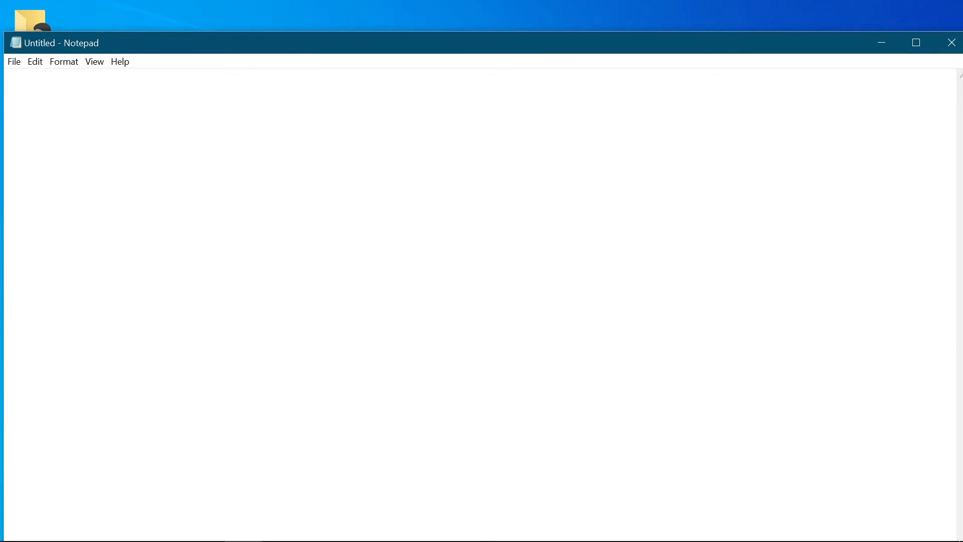
{"action": "left_click", "coordinate": [917, 44]}
{"action": "type", "text": "Basi"}
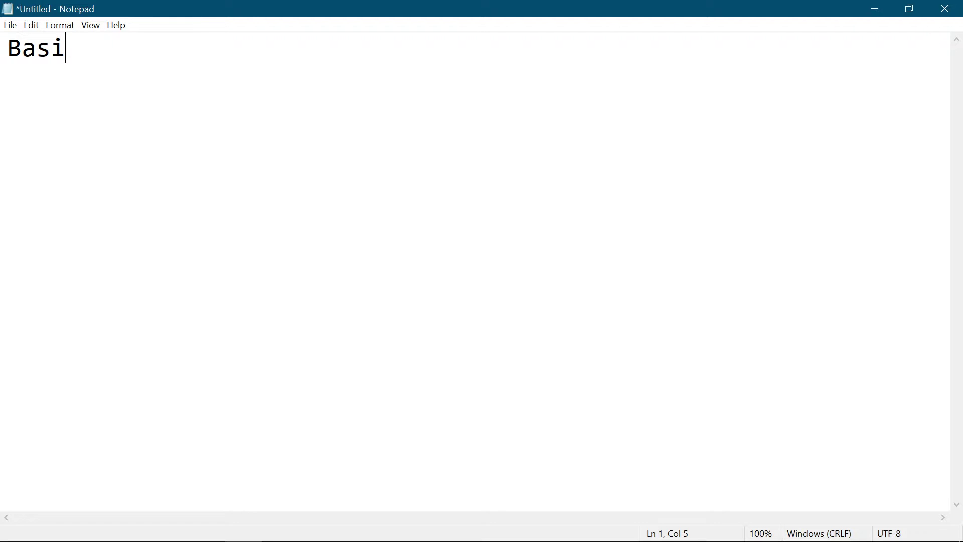
{"action": "type", "text": "c Compu"}
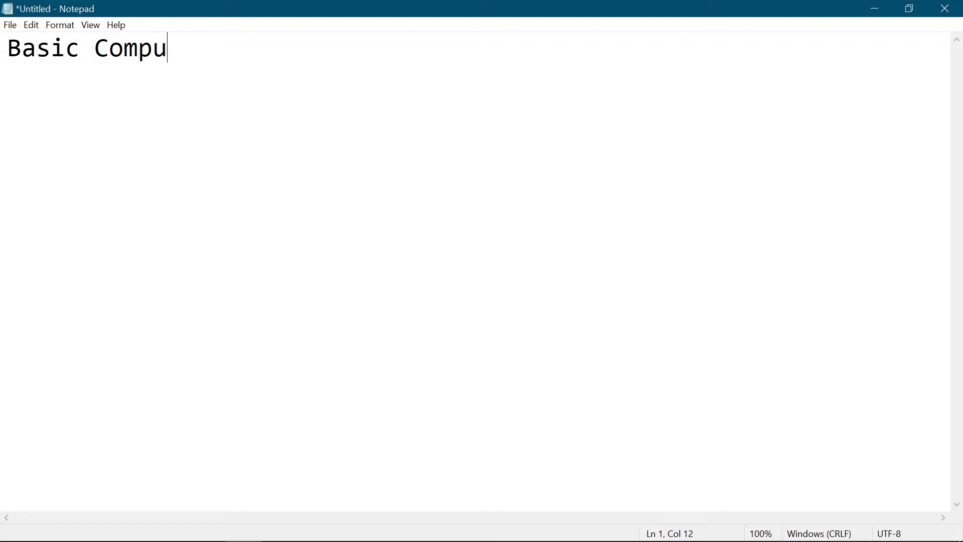
{"action": "type", "text": "ter Skills"}
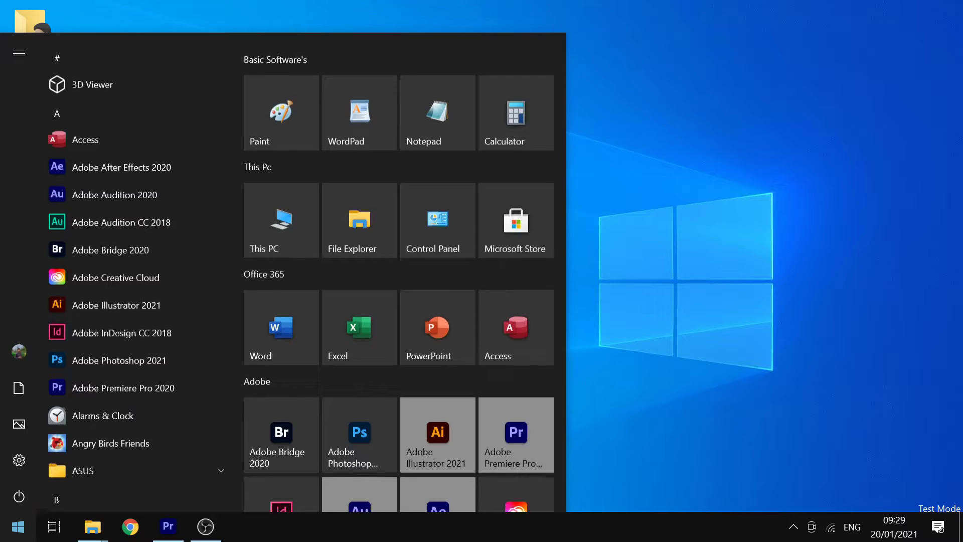
Open Calculator, calculate 5 × 3, and clear the display
{"action": "left_click", "coordinate": [516, 122]}
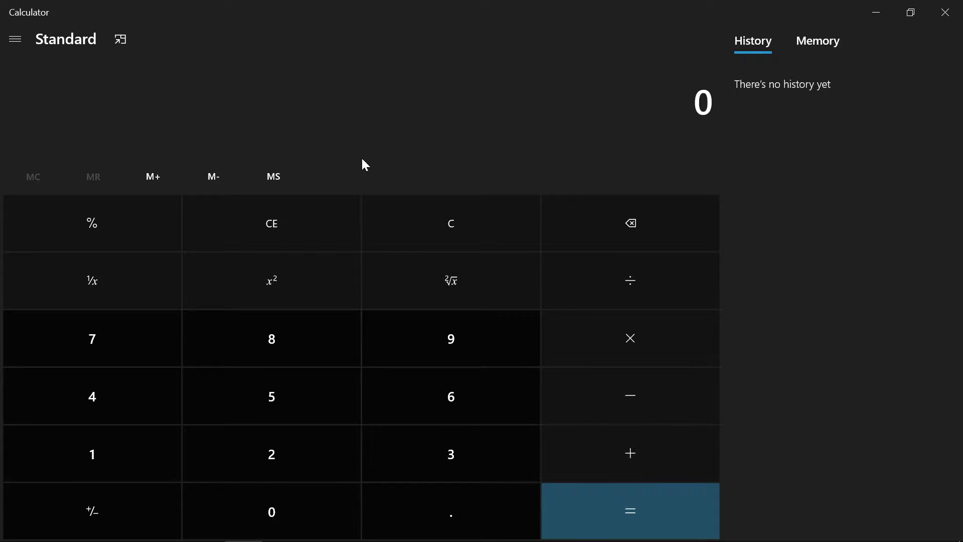
{"action": "left_click", "coordinate": [260, 402]}
{"action": "left_click", "coordinate": [630, 340]}
{"action": "left_click", "coordinate": [428, 442]}
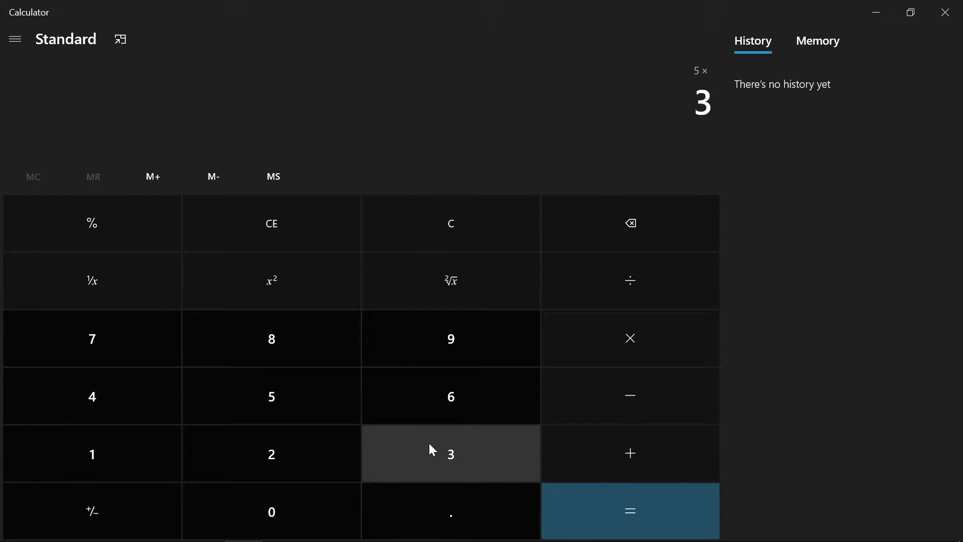
{"action": "left_click", "coordinate": [633, 508]}
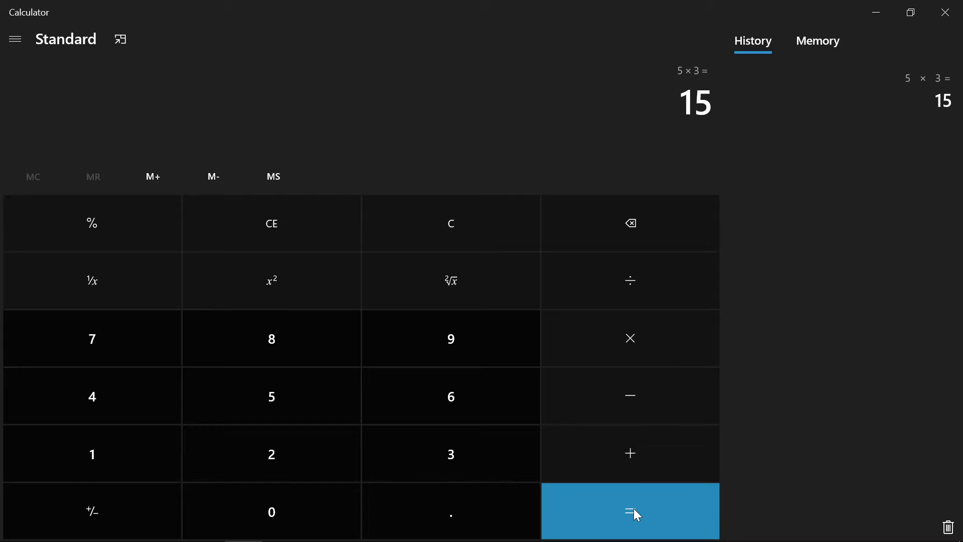
{"action": "left_click", "coordinate": [468, 231]}
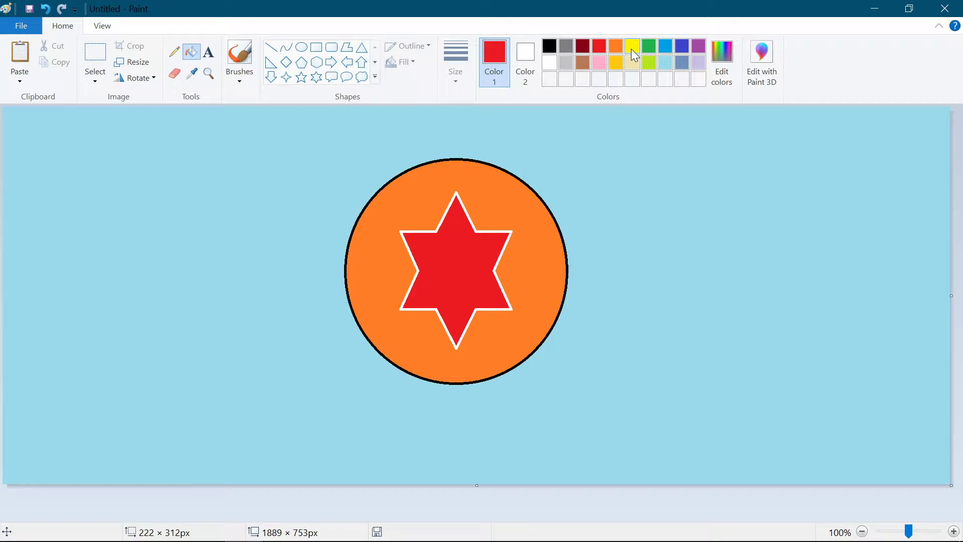
Switch to the WordPad document, color the "Computer Software:" heading red, and close the document
{"action": "left_click", "coordinate": [301, 47]}
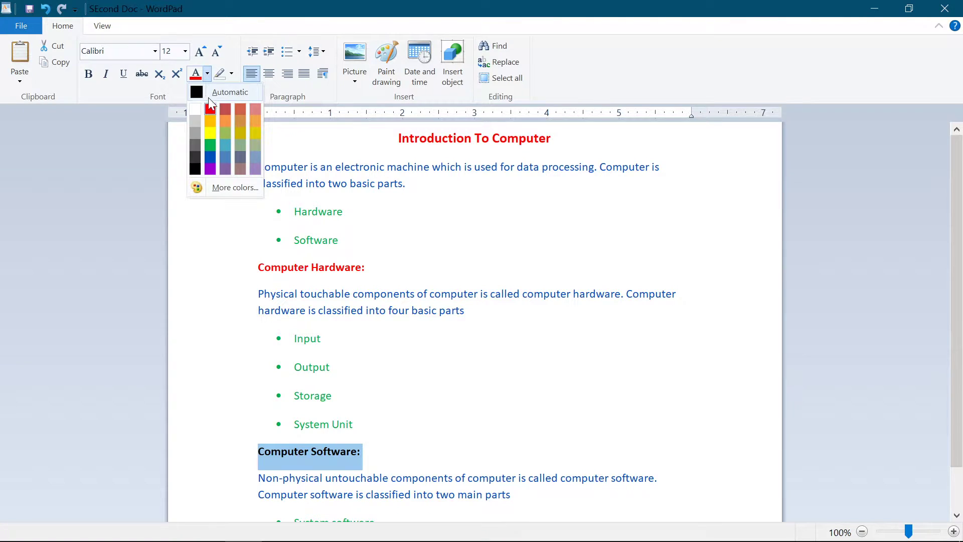
{"action": "left_click", "coordinate": [332, 396]}
{"action": "scroll", "coordinate": [474, 321], "scroll_direction": "down", "scroll_amount": 1}
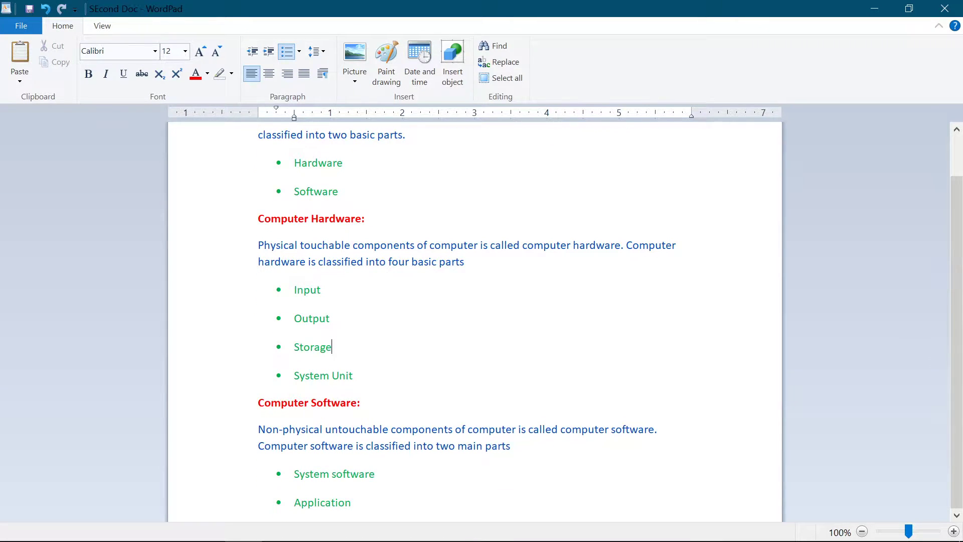
{"action": "scroll", "coordinate": [475, 321], "scroll_direction": "up", "scroll_amount": 1}
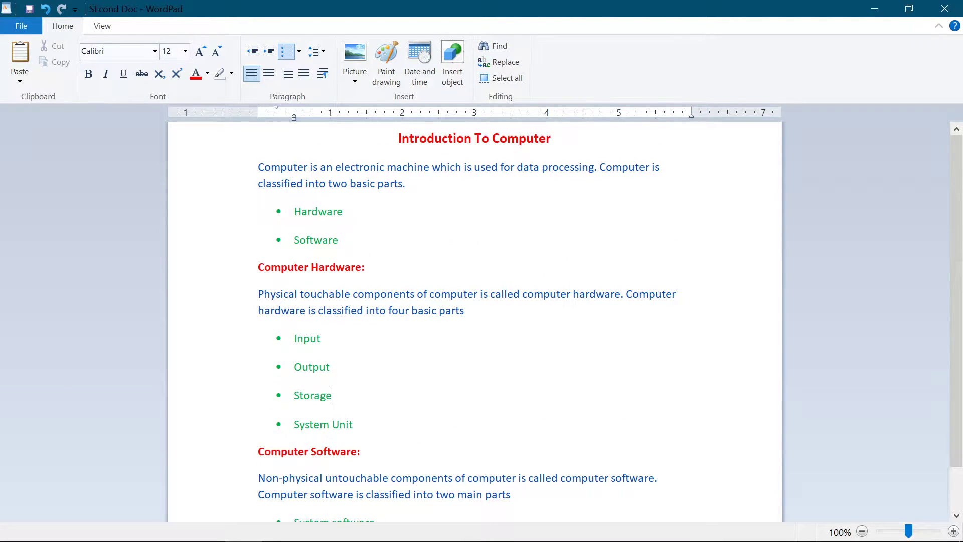
{"action": "left_click", "coordinate": [944, 8]}
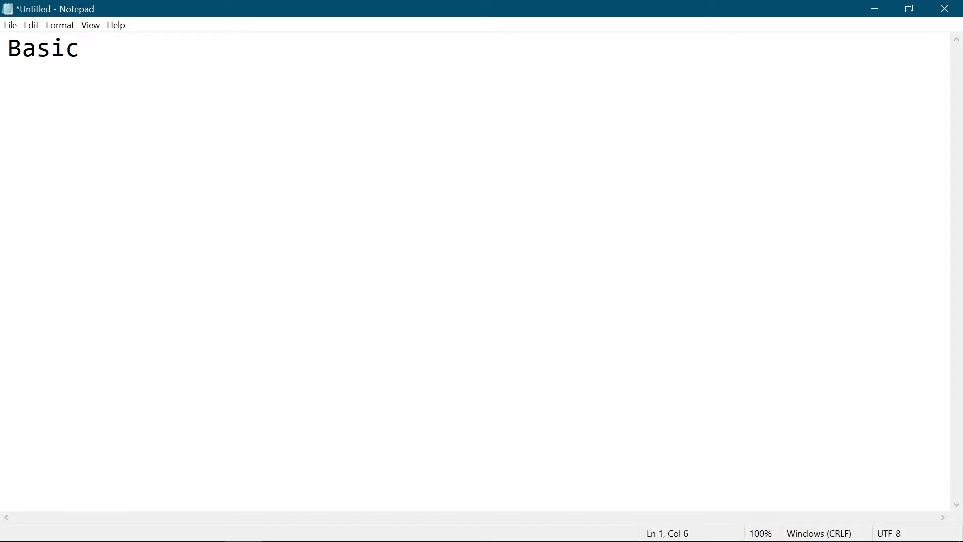
Switch to Notepad and complete the line after "Basic" so that it reads "Basic Computer Skills"
{"action": "type", "text": "Compu"}
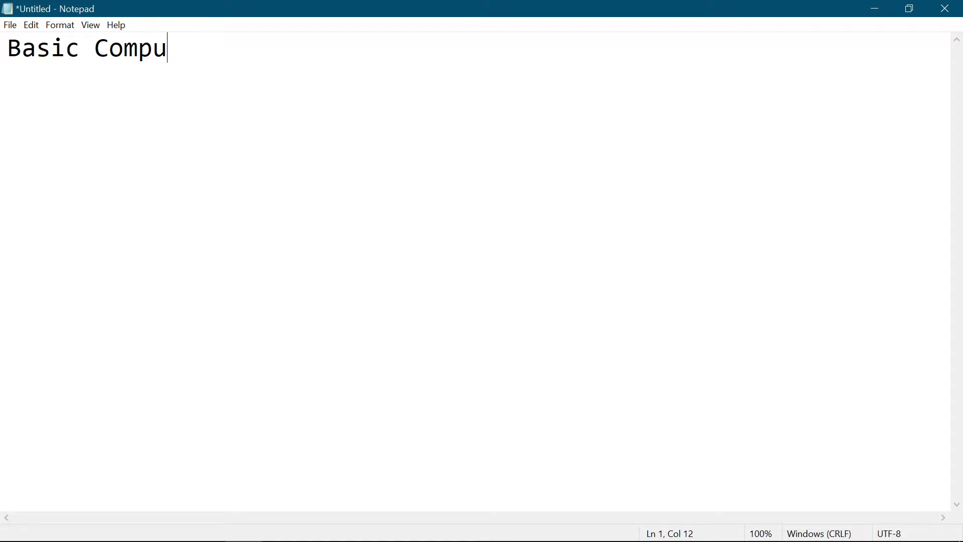
{"action": "type", "text": "ter Ski"}
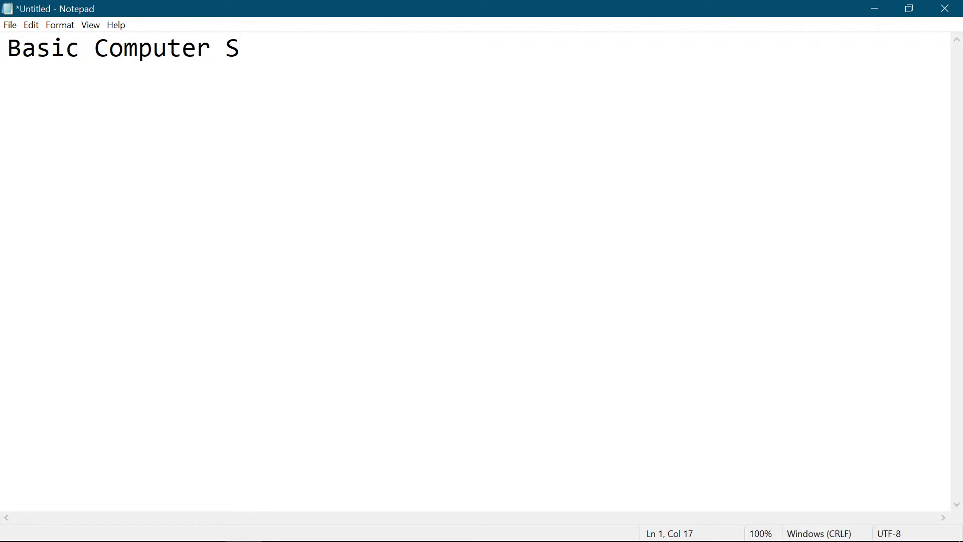
{"action": "type", "text": "lls"}
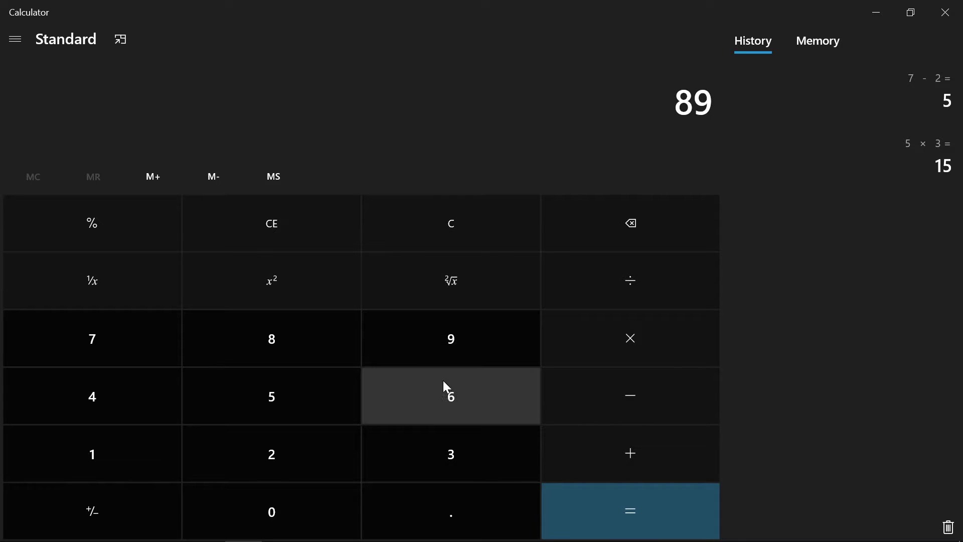
Switch to Calculator, complete the number 896, and divide it by 3
{"action": "left_click", "coordinate": [443, 381]}
{"action": "left_click", "coordinate": [616, 276]}
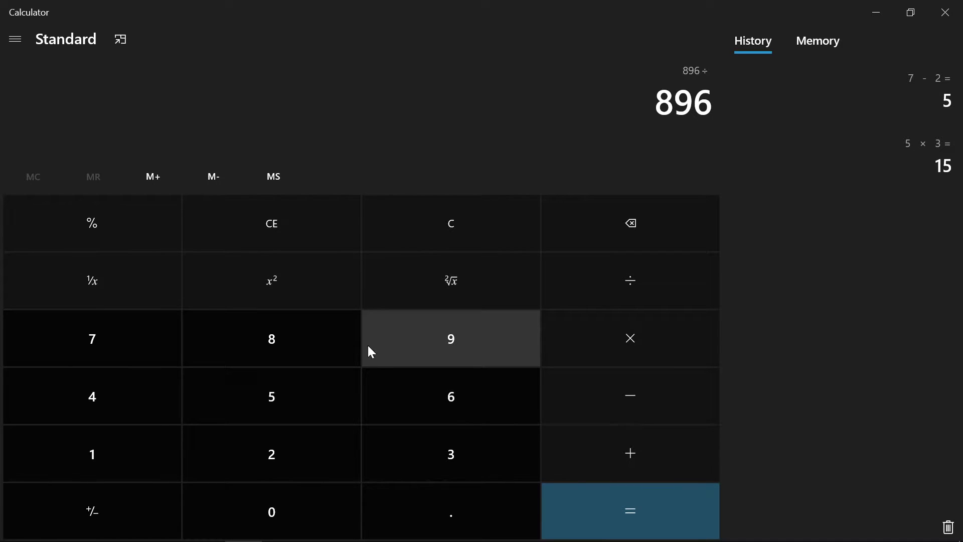
{"action": "left_click", "coordinate": [477, 459]}
{"action": "left_click", "coordinate": [641, 509]}
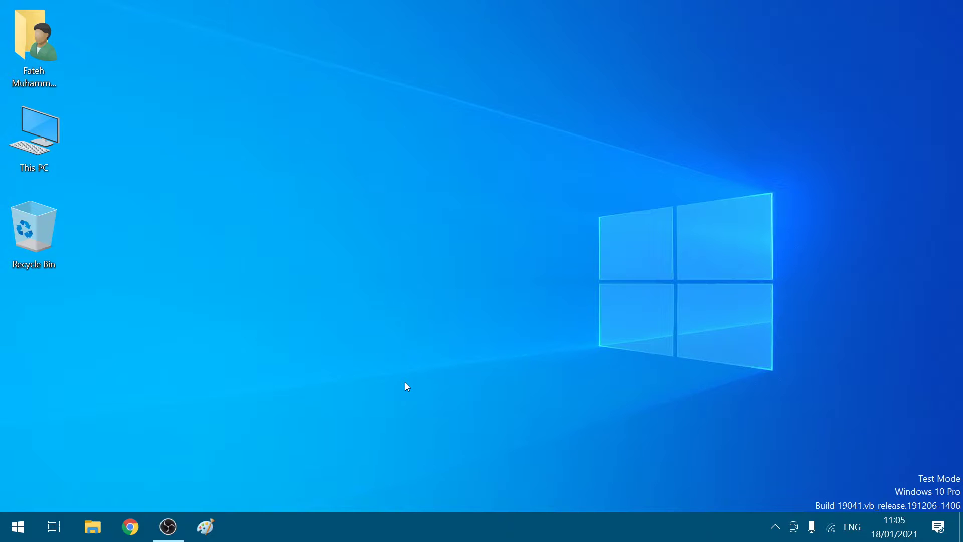
Open Paint, examine its view options and the full height of the blank canvas, and close it
{"action": "left_click", "coordinate": [213, 534]}
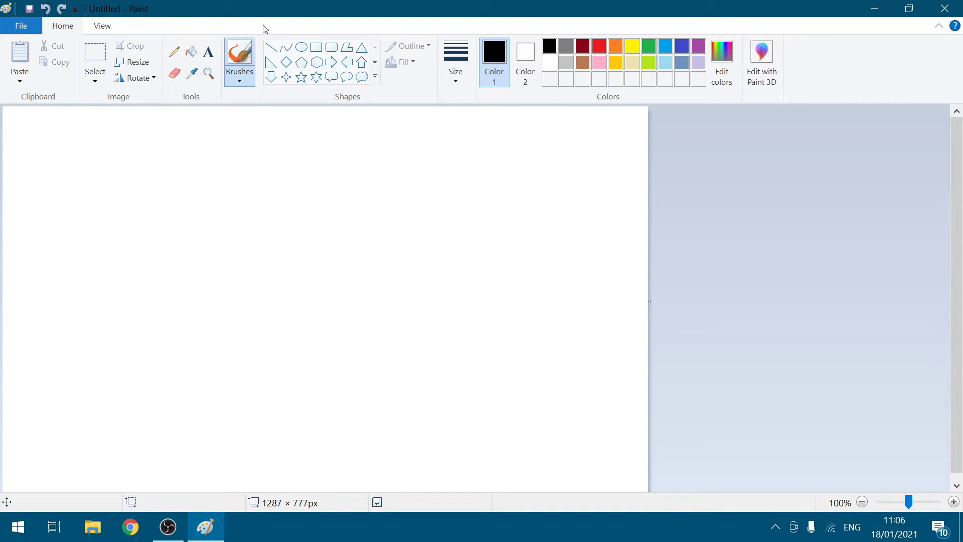
{"action": "left_click", "coordinate": [107, 30]}
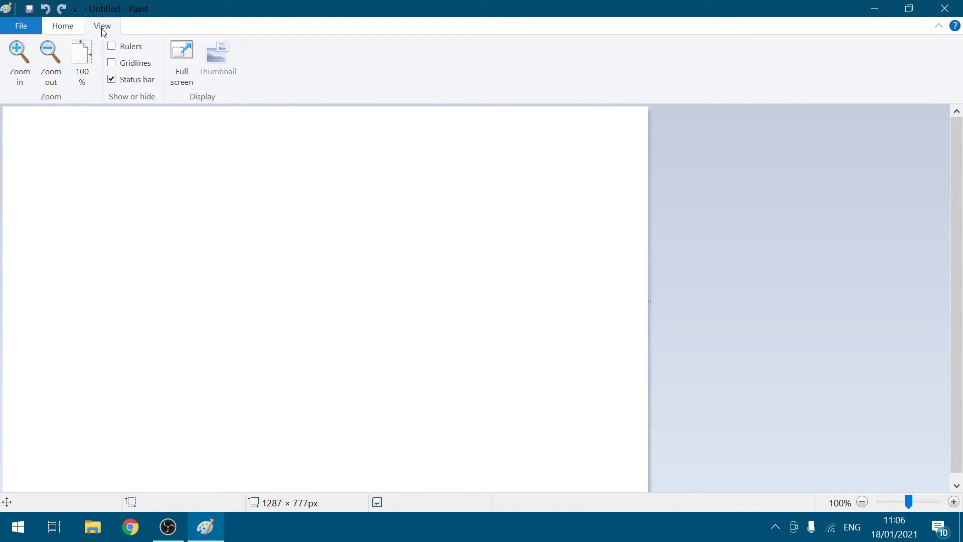
{"action": "left_click", "coordinate": [75, 31]}
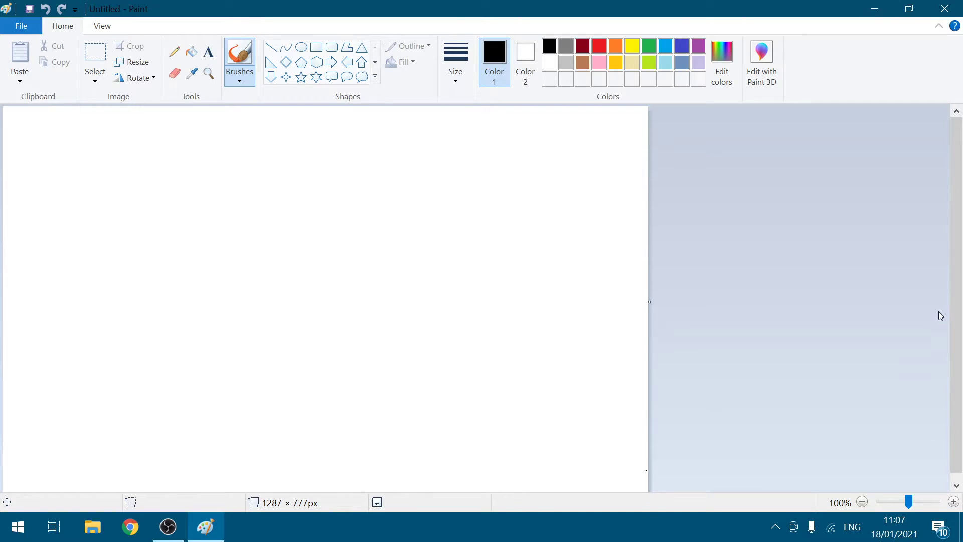
{"action": "left_click_drag", "start_coordinate": [961, 308], "coordinate": [962, 347]}
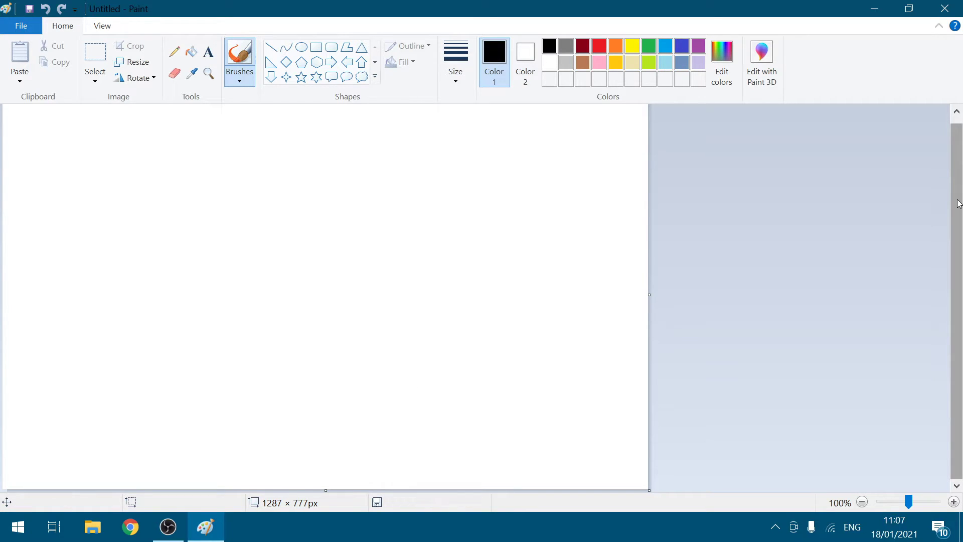
{"action": "left_click", "coordinate": [945, 5]}
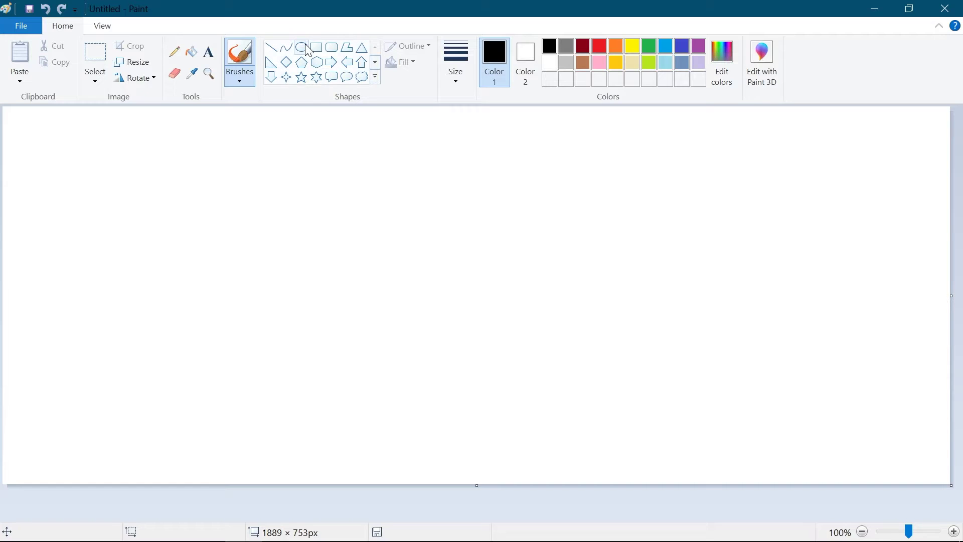
Draw an ellipse as a glass rim on the Paint canvas, with two inward-slanting side lines about 558 px tall
{"action": "left_click", "coordinate": [301, 47]}
{"action": "mouse_move", "coordinate": [378, 139]}
{"action": "left_mouse_down"}
{"action": "mouse_move", "coordinate": [459, 171]}
{"action": "mouse_move", "coordinate": [530, 219]}
{"action": "left_mouse_up"}
{"action": "left_click", "coordinate": [271, 48]}
{"action": "left_click_drag", "start_coordinate": [530, 178], "coordinate": [507, 456]}
{"action": "left_click_drag", "start_coordinate": [381, 183], "coordinate": [410, 458]}
Draw an ellipse across the glass's base and another about 242 × 92 px between its sides as the liquid surface
{"action": "left_click", "coordinate": [301, 49]}
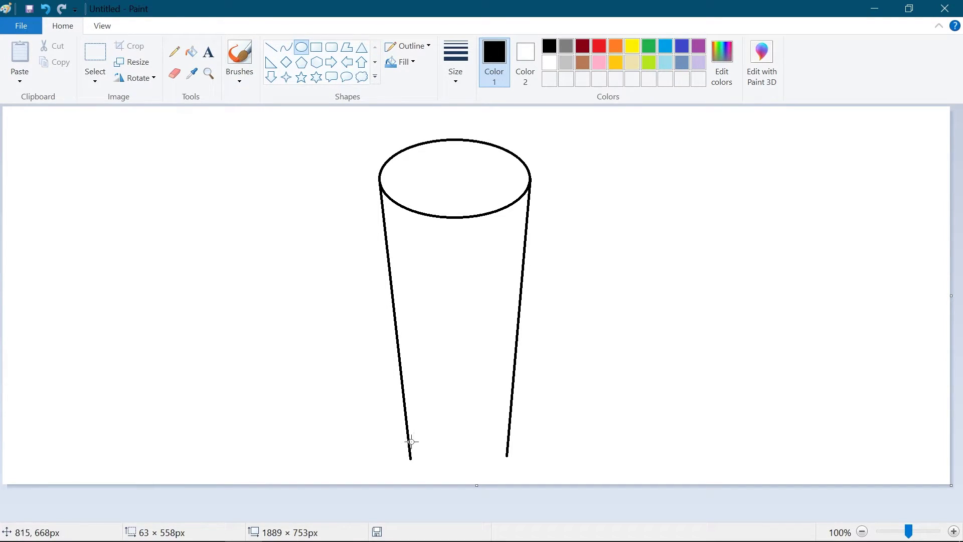
{"action": "left_click_drag", "start_coordinate": [409, 434], "coordinate": [507, 474]}
{"action": "left_click_drag", "start_coordinate": [396, 315], "coordinate": [516, 361]}
Fill the glass's middle ellipse, lower body, and base ellipse with light turquoise
{"action": "left_click", "coordinate": [191, 51]}
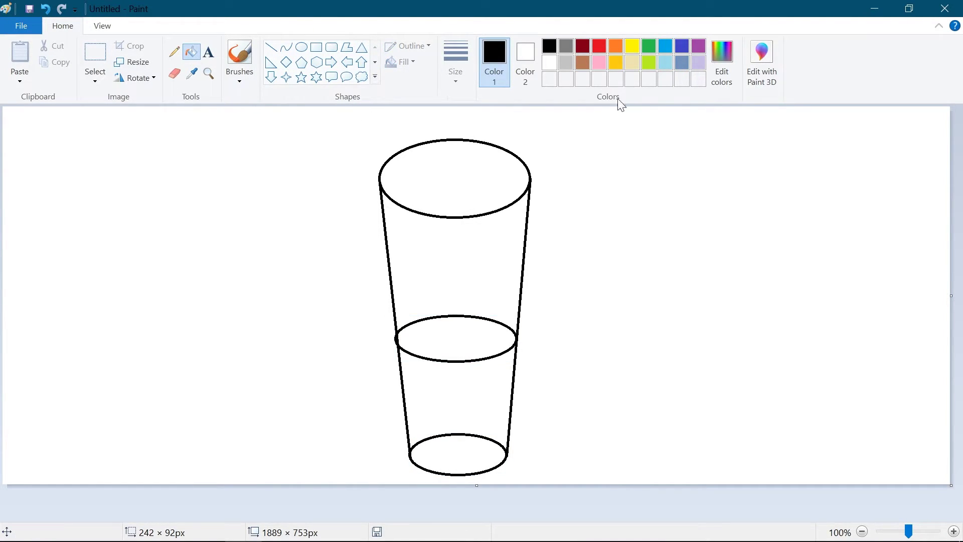
{"action": "left_click", "coordinate": [666, 62]}
{"action": "left_click", "coordinate": [456, 339]}
{"action": "left_click", "coordinate": [470, 402]}
{"action": "left_click", "coordinate": [467, 454]}
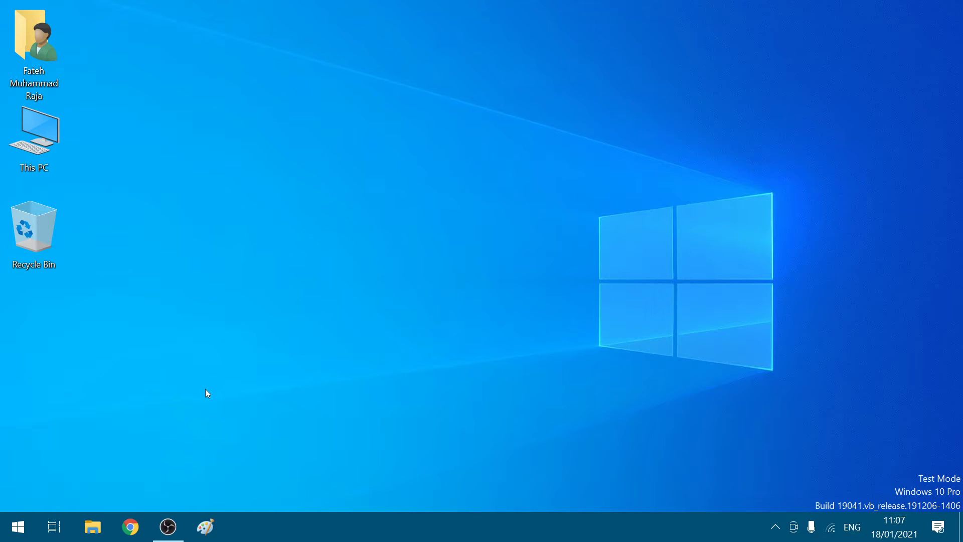
Find WordPad by searching for "word", open it to view the blank document, and close it
{"action": "left_click", "coordinate": [18, 527]}
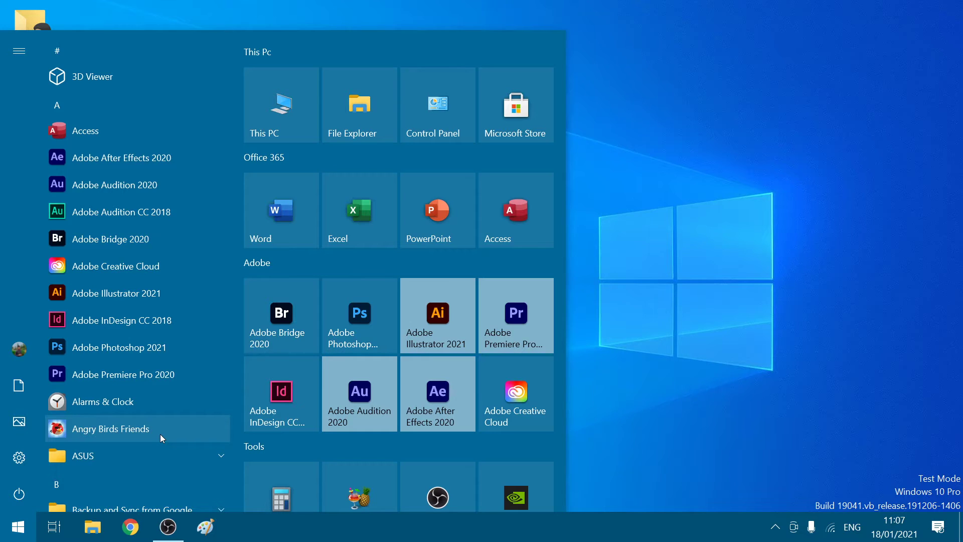
{"action": "type", "text": "word"}
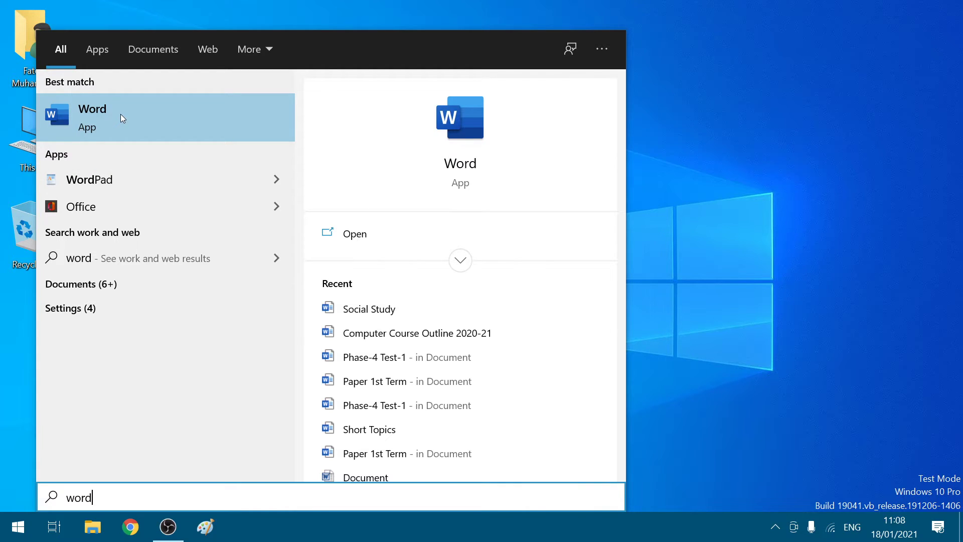
{"action": "left_click", "coordinate": [104, 180]}
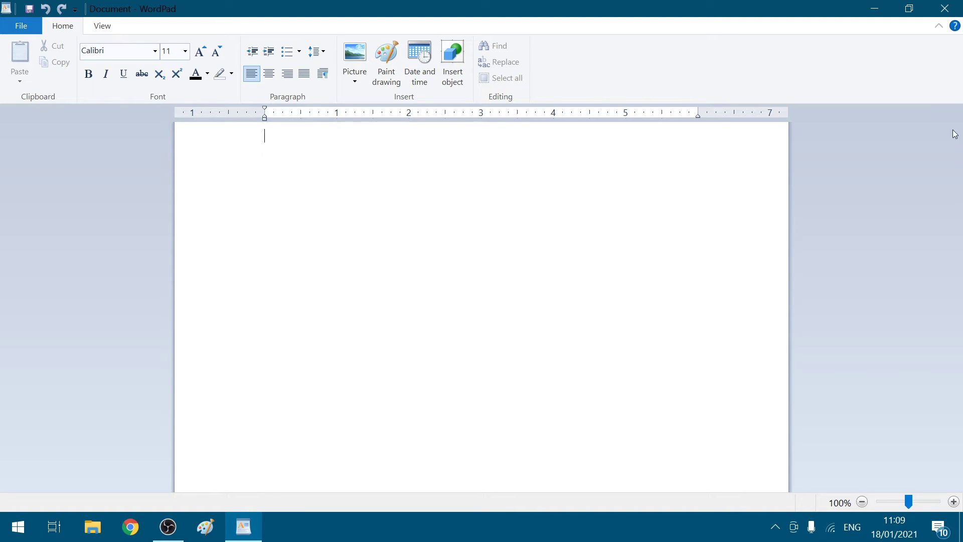
{"action": "left_click", "coordinate": [944, 9]}
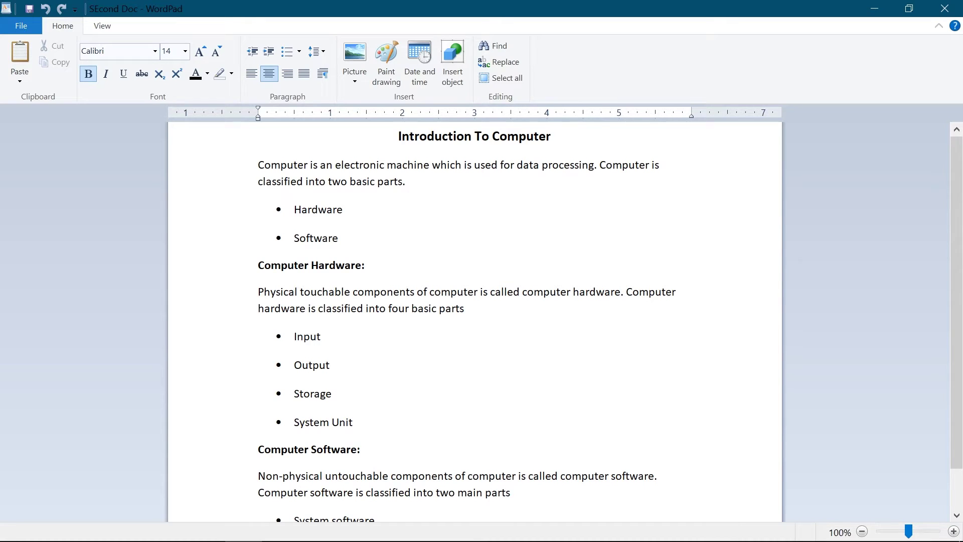
Color the title "Introduction To Computer" red in the WordPad document
{"action": "key", "text": "shift+Home"}
{"action": "left_click", "coordinate": [207, 74]}
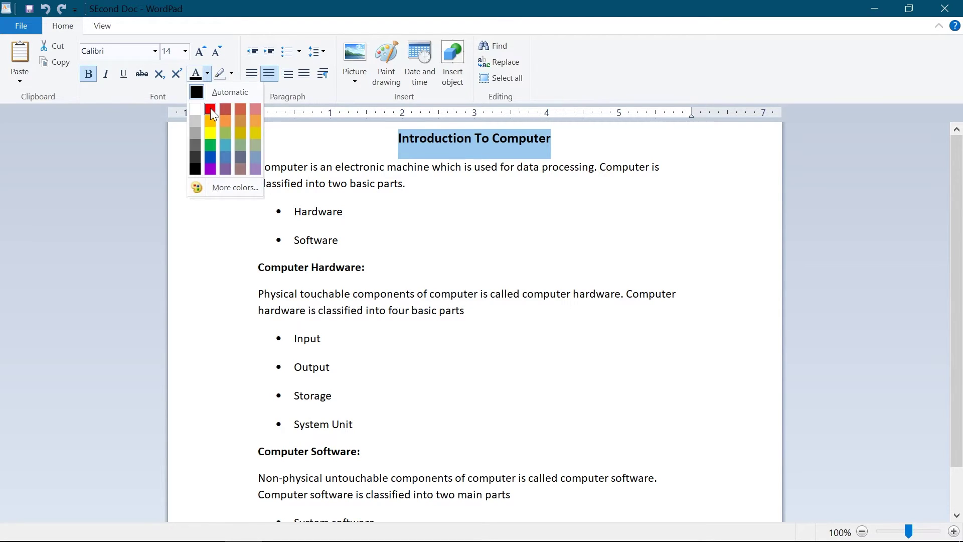
{"action": "left_click", "coordinate": [224, 112]}
Color the Hardware and Software bullets and the four bullets from Input to System Unit green
{"action": "left_click", "coordinate": [343, 212]}
{"action": "left_click_drag", "start_coordinate": [340, 240], "coordinate": [294, 208]}
{"action": "left_click", "coordinate": [207, 73]}
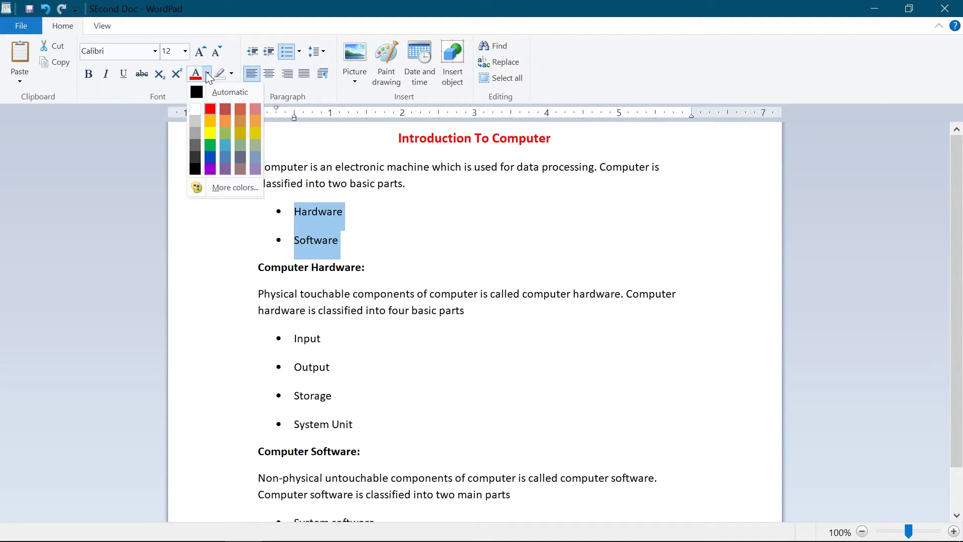
{"action": "left_click", "coordinate": [209, 146]}
{"action": "left_click_drag", "start_coordinate": [354, 425], "coordinate": [294, 336]}
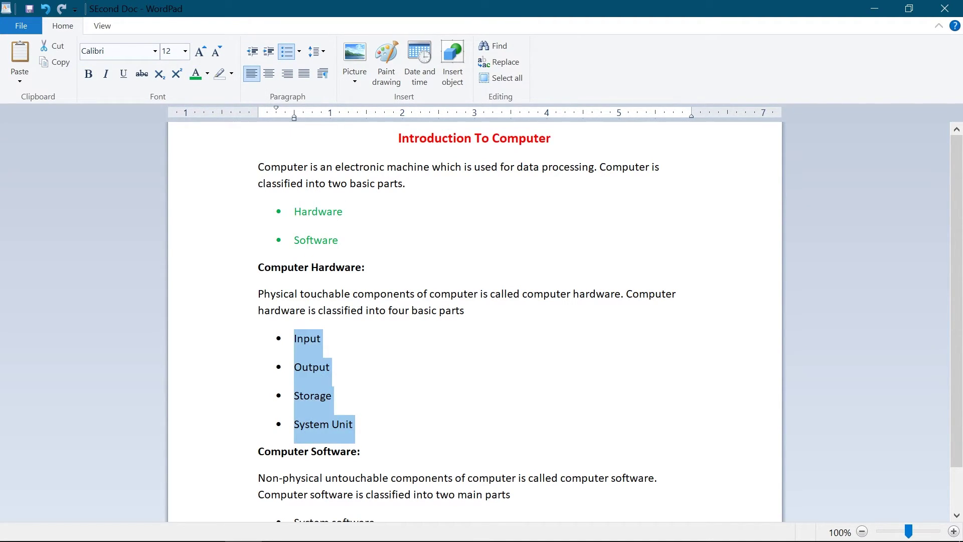
{"action": "left_click", "coordinate": [208, 73]}
{"action": "left_click", "coordinate": [210, 146]}
Color the System software and Application bullets green
{"action": "scroll", "coordinate": [326, 378], "scroll_direction": "down", "scroll_amount": 2}
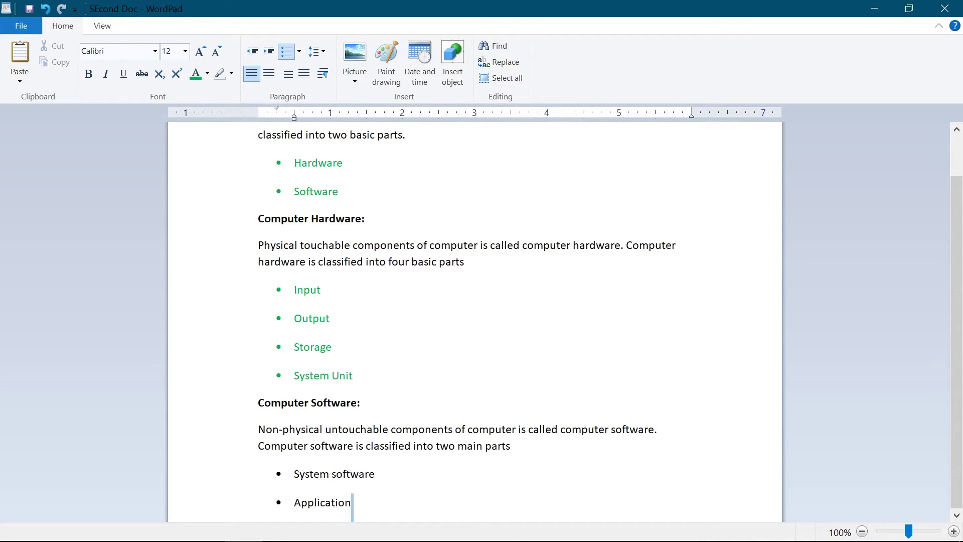
{"action": "left_click_drag", "start_coordinate": [352, 504], "coordinate": [294, 474]}
{"action": "left_click", "coordinate": [208, 73]}
{"action": "left_click", "coordinate": [210, 145]}
Color the introductory paragraph below the title "Introduction To Computer" blue
{"action": "scroll", "coordinate": [321, 251], "scroll_direction": "up", "scroll_amount": 2}
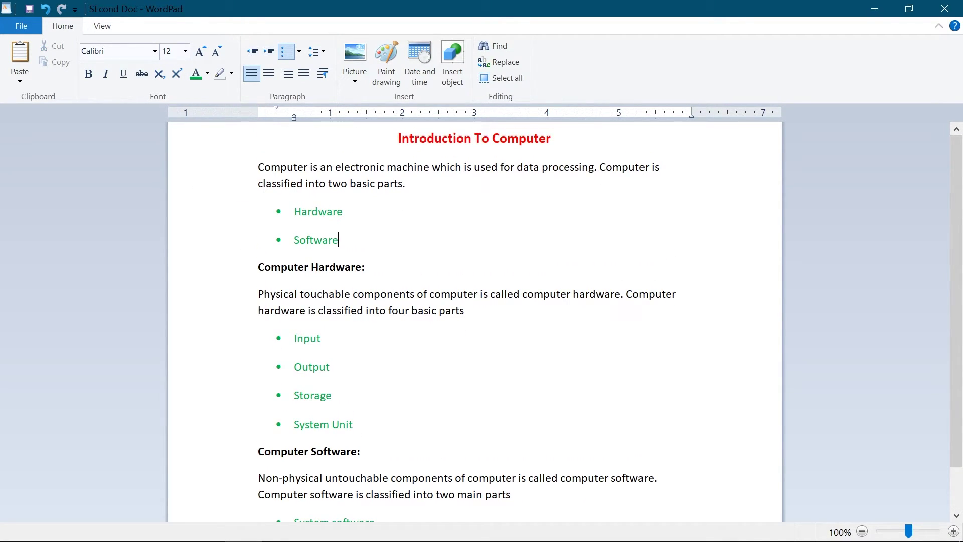
{"action": "left_click_drag", "start_coordinate": [365, 268], "coordinate": [262, 267]}
{"action": "left_click_drag", "start_coordinate": [404, 184], "coordinate": [258, 167]}
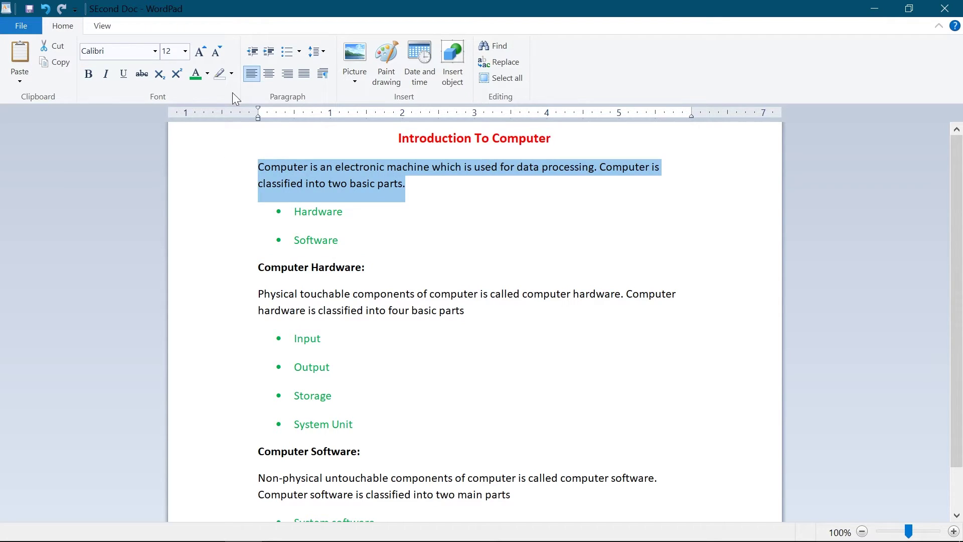
{"action": "left_click", "coordinate": [207, 74]}
{"action": "left_click", "coordinate": [225, 120]}
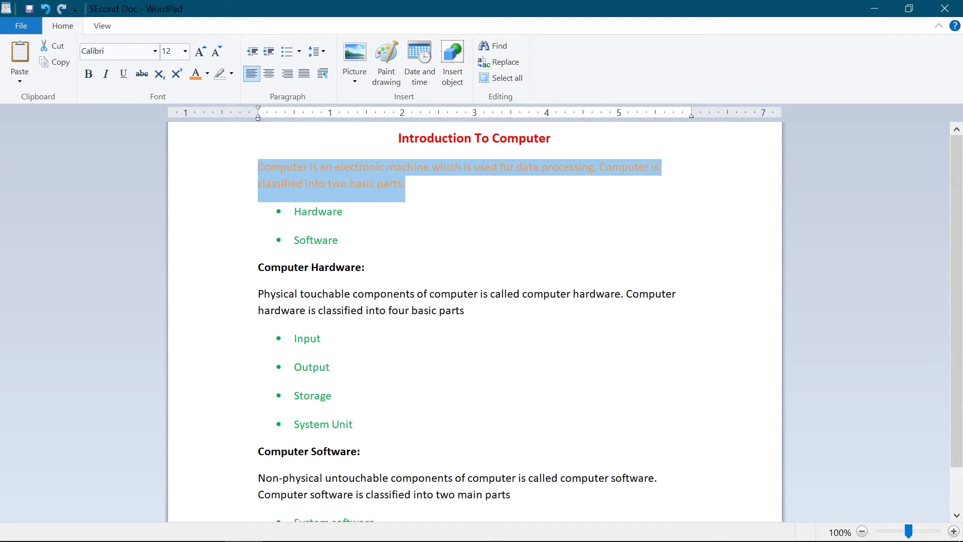
{"action": "left_click", "coordinate": [208, 73]}
{"action": "left_click", "coordinate": [211, 157]}
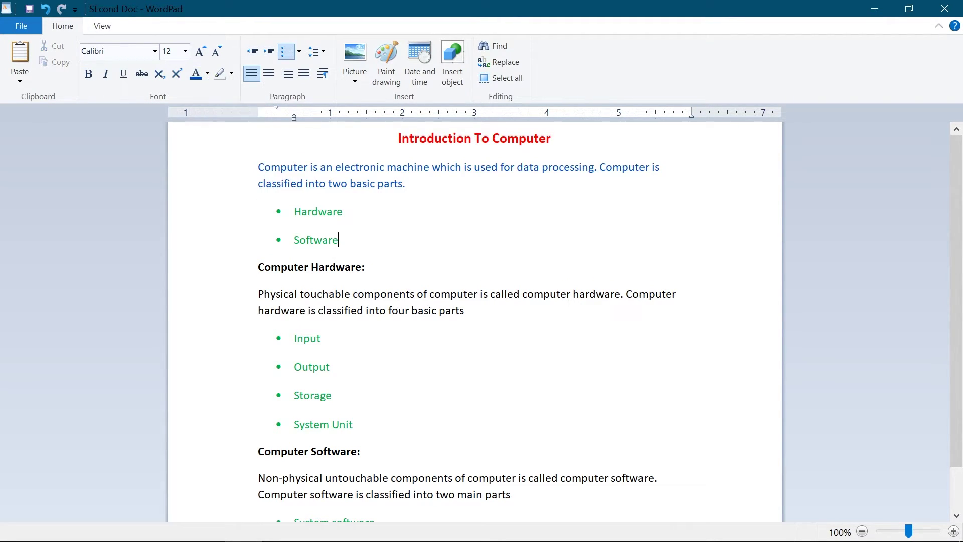
Color the body paragraphs under the Computer Hardware and Computer Software headings the same blue
{"action": "left_click_drag", "start_coordinate": [465, 311], "coordinate": [257, 294]}
{"action": "left_click", "coordinate": [196, 74]}
{"action": "left_click", "coordinate": [331, 396]}
{"action": "left_click_drag", "start_coordinate": [510, 495], "coordinate": [258, 477]}
{"action": "left_click", "coordinate": [196, 74]}
{"action": "scroll", "coordinate": [353, 424], "scroll_direction": "down", "scroll_amount": 1}
{"action": "scroll", "coordinate": [354, 424], "scroll_direction": "up", "scroll_amount": 1}
{"action": "left_click", "coordinate": [353, 424]}
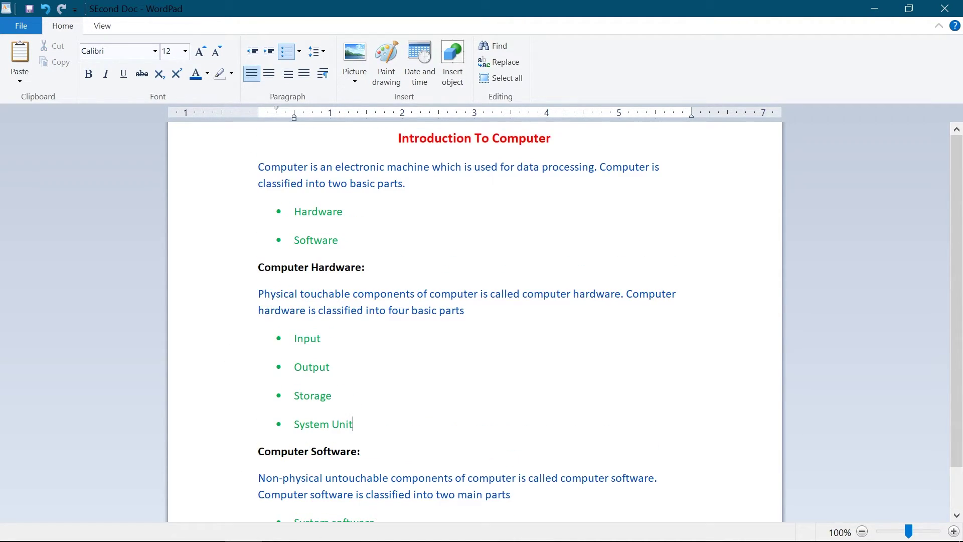
Apply a new font color to the "Computer Hardware:" and "Computer Software:" headings
{"action": "left_click", "coordinate": [238, 267]}
{"action": "left_click", "coordinate": [207, 74]}
{"action": "left_click", "coordinate": [212, 116]}
{"action": "left_click", "coordinate": [238, 451]}
{"action": "left_click", "coordinate": [207, 74]}
{"action": "left_click", "coordinate": [212, 116]}
{"action": "left_click", "coordinate": [332, 395]}
{"action": "scroll", "coordinate": [332, 396], "scroll_direction": "down", "scroll_amount": 1}
{"action": "scroll", "coordinate": [474, 321], "scroll_direction": "up", "scroll_amount": 1}
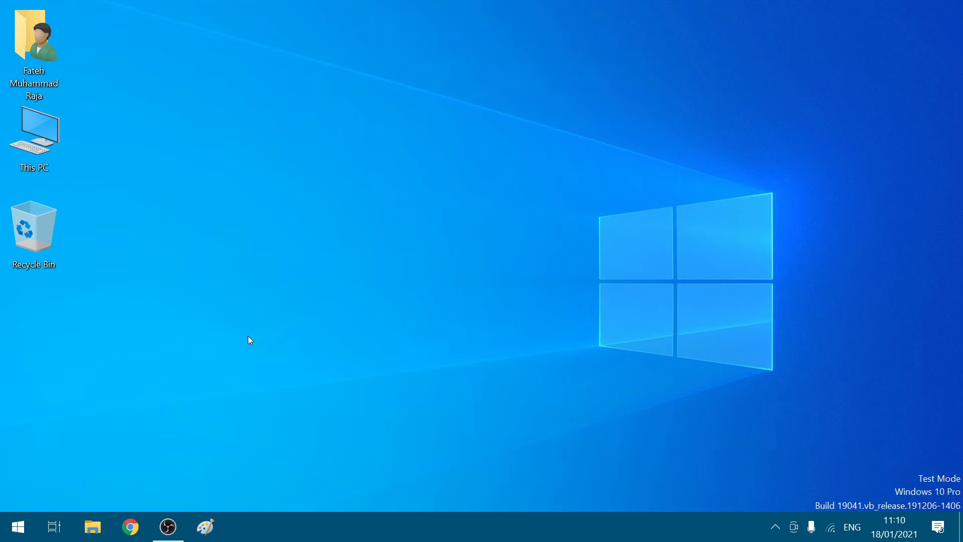
Switch to Notepad by searching for "note", view its blank document maximized, and close it
{"action": "left_click", "coordinate": [2, 532]}
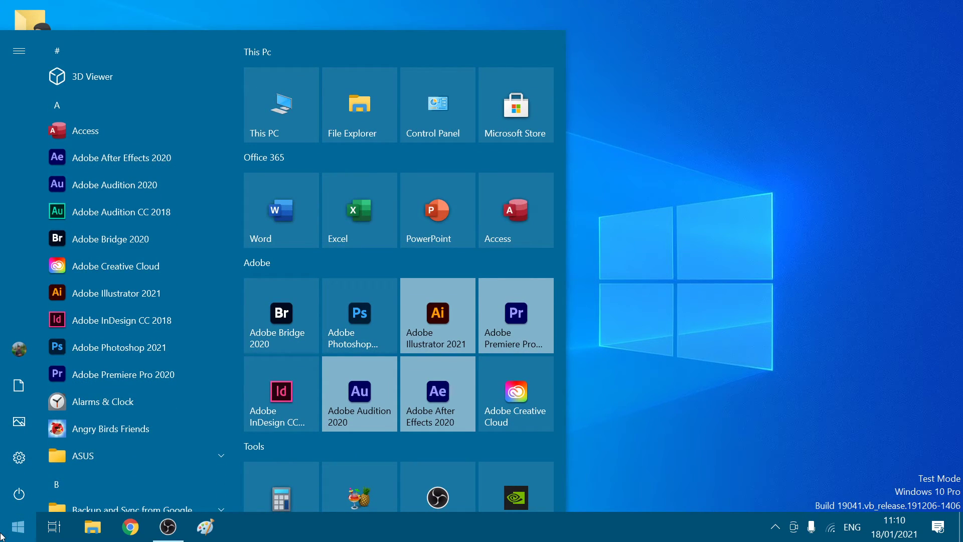
{"action": "type", "text": "note"}
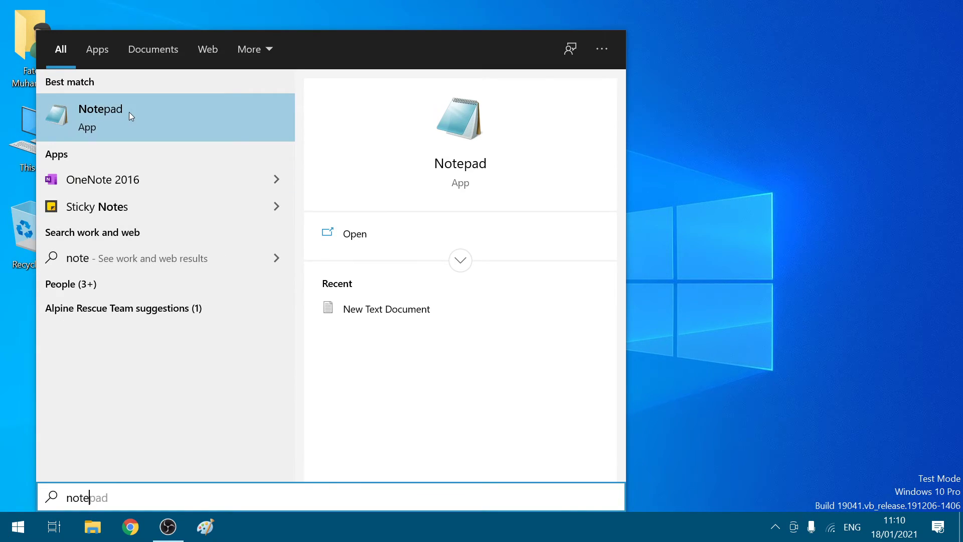
{"action": "left_click", "coordinate": [74, 117]}
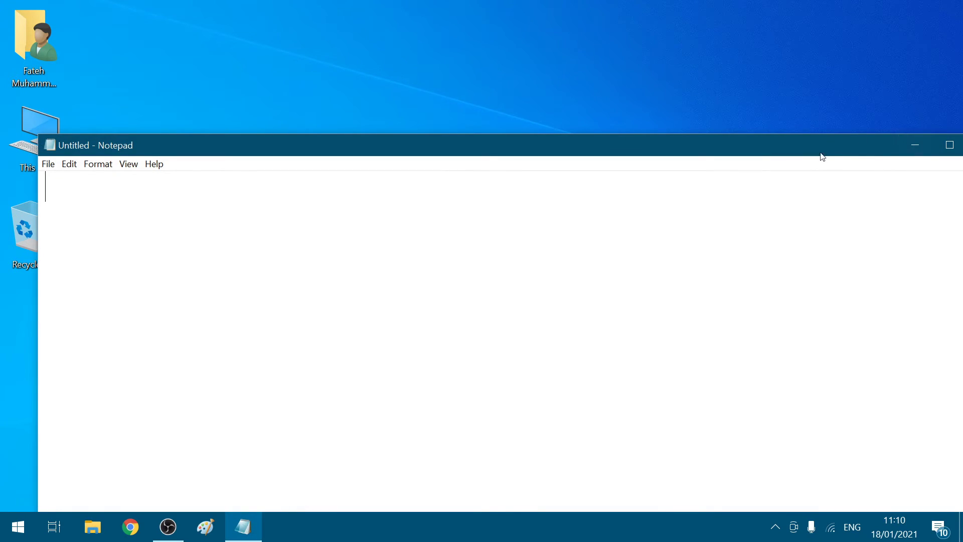
{"action": "left_click", "coordinate": [950, 145]}
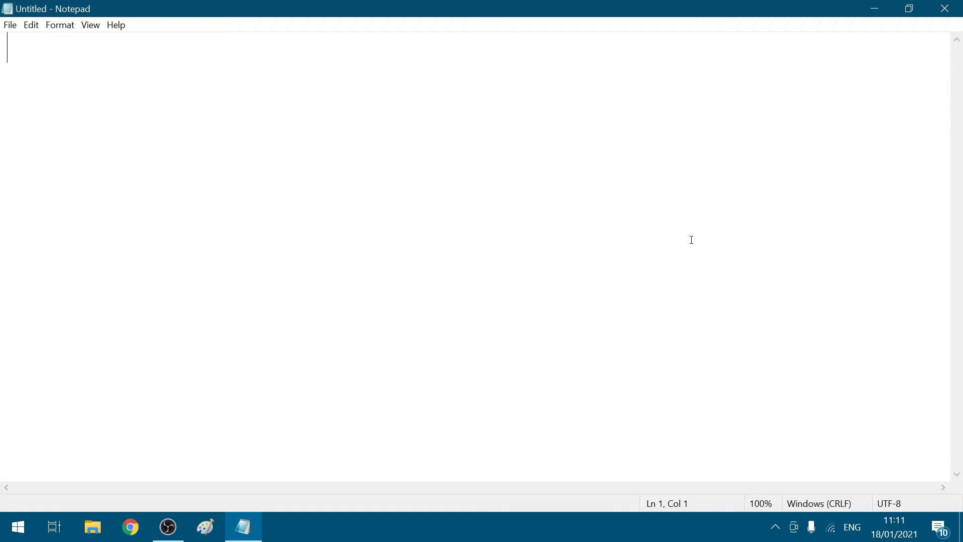
{"action": "left_click", "coordinate": [946, 8]}
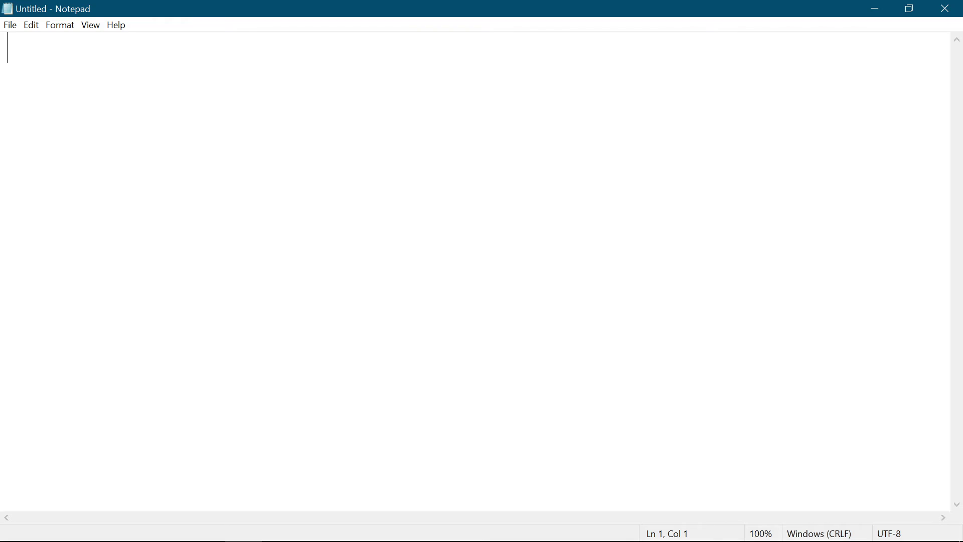
Write "Basic Computer Skills" on the first line of the blank Notepad document and start a new line
{"action": "type", "text": "Ba"}
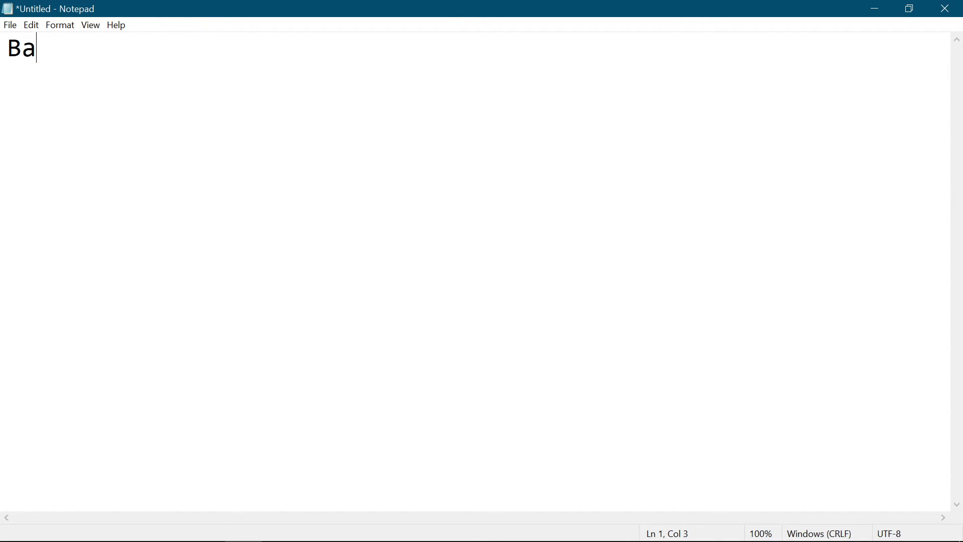
{"action": "type", "text": "sic C"}
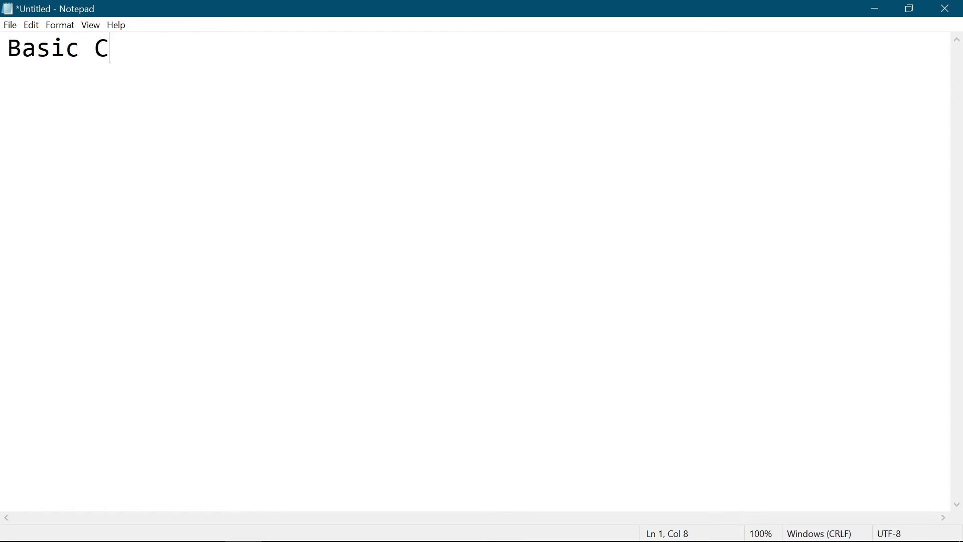
{"action": "type", "text": "omput"}
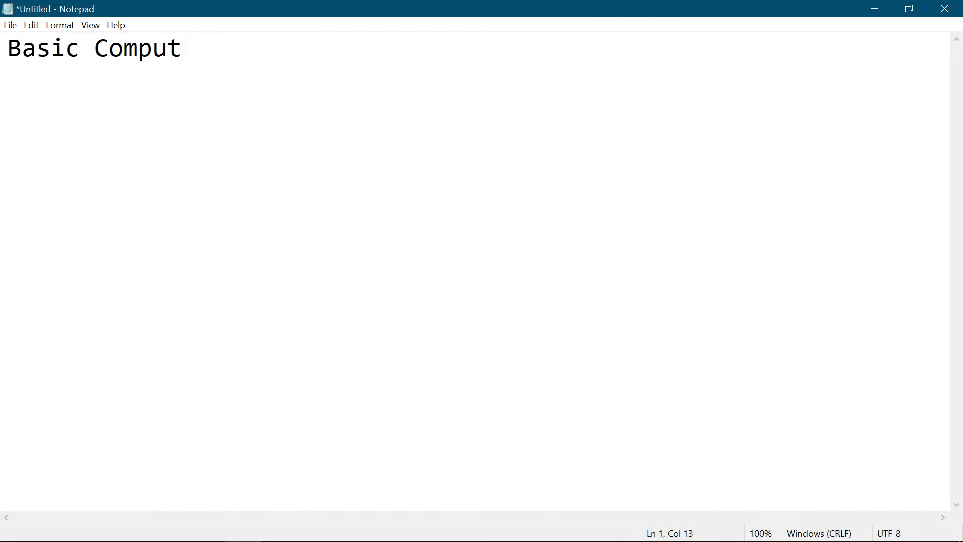
{"action": "type", "text": "er Skills"}
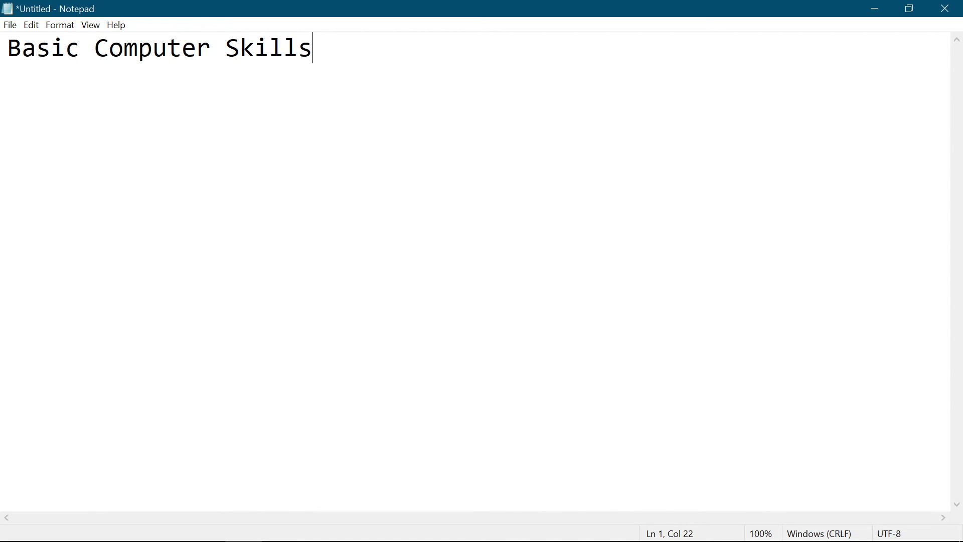
{"action": "key", "text": "Return"}
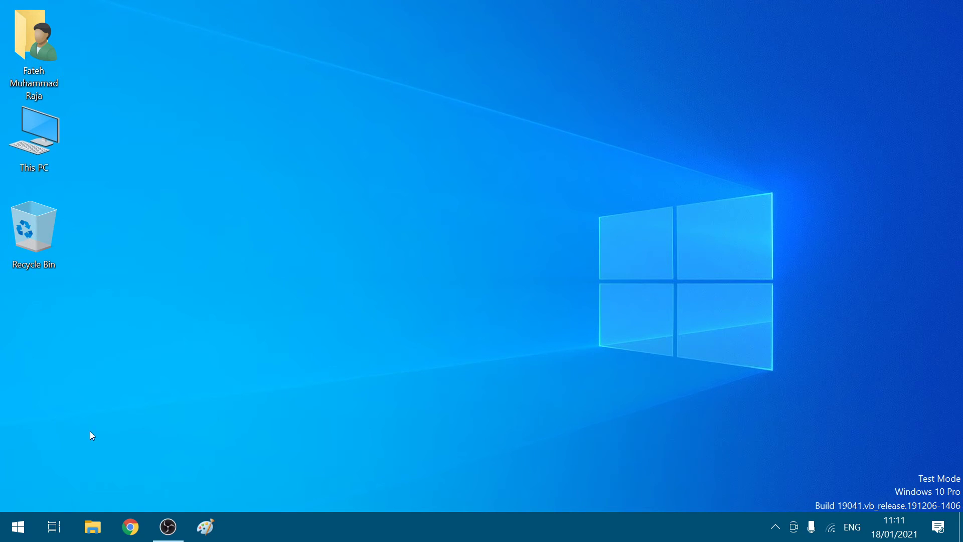
Find Calculator by searching for "cal" and open it
{"action": "left_click", "coordinate": [1, 535]}
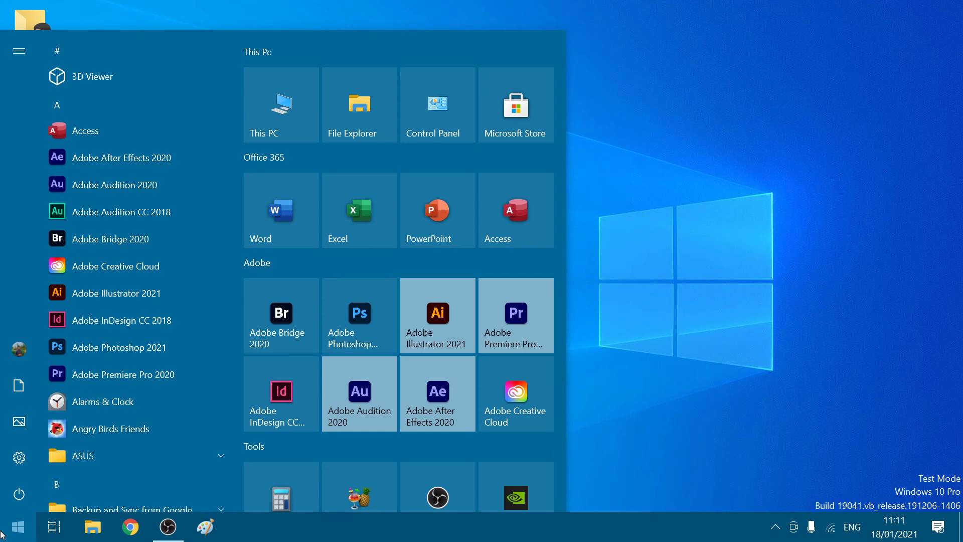
{"action": "type", "text": "cal"}
{"action": "left_click", "coordinate": [93, 109]}
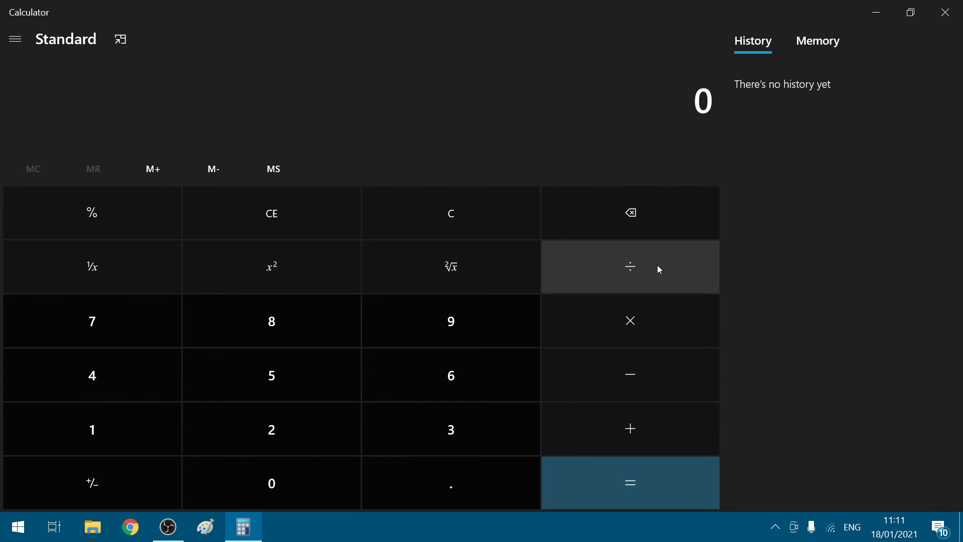
Multiply 8 by 3 in the standard calculator and close Calculator
{"action": "left_click", "coordinate": [293, 330]}
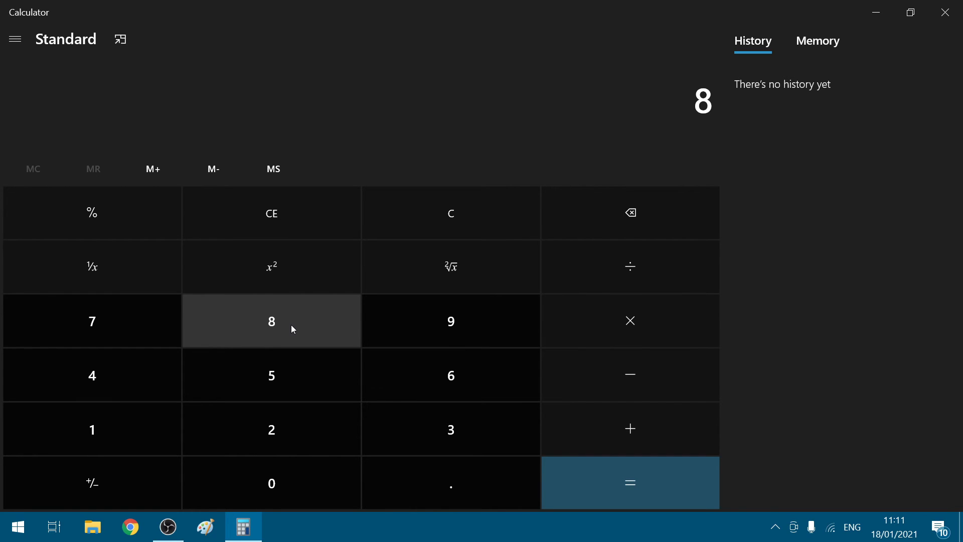
{"action": "left_click", "coordinate": [608, 312]}
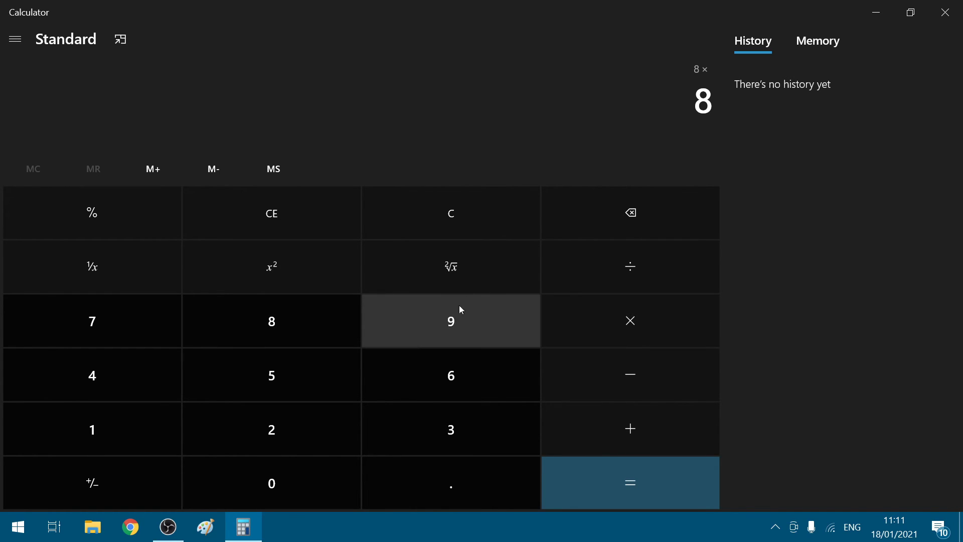
{"action": "left_click", "coordinate": [420, 432]}
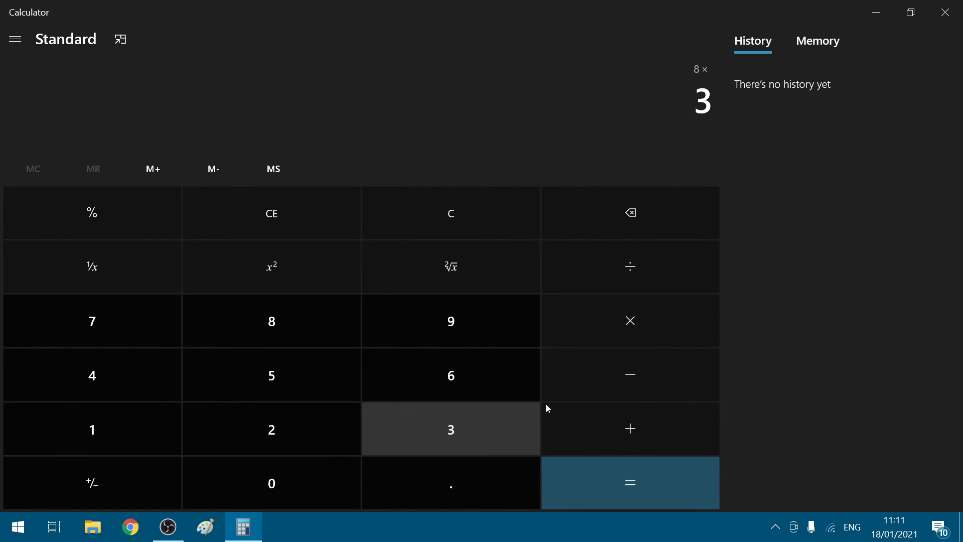
{"action": "left_click", "coordinate": [656, 478]}
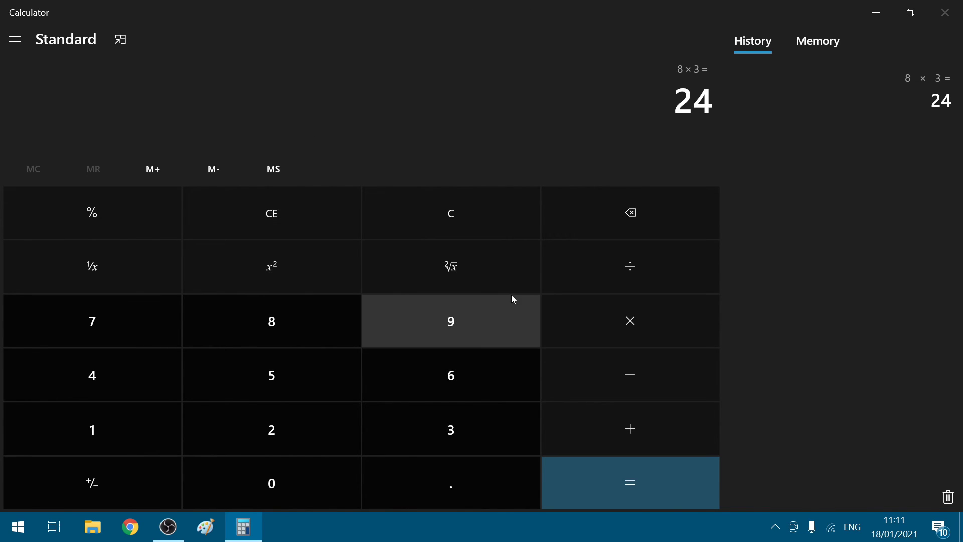
{"action": "left_click", "coordinate": [945, 12]}
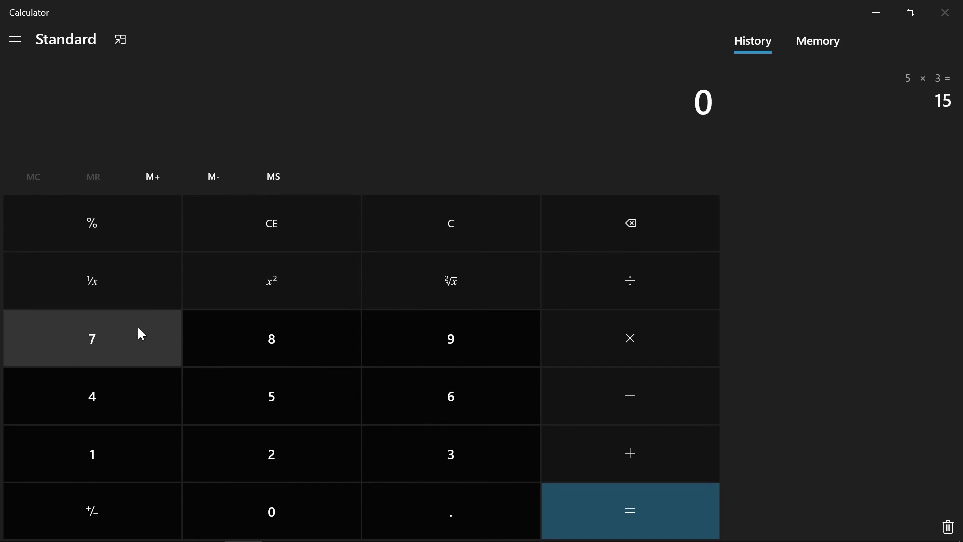
Subtract 2 from 7 in the standard calculator
{"action": "left_click", "coordinate": [137, 332]}
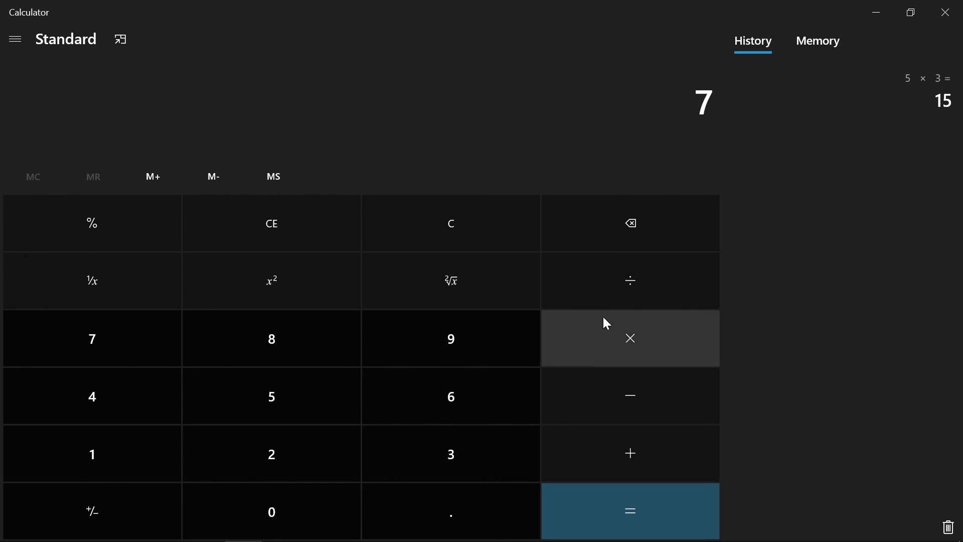
{"action": "left_click", "coordinate": [640, 408]}
{"action": "left_click", "coordinate": [282, 445]}
{"action": "left_click", "coordinate": [609, 505]}
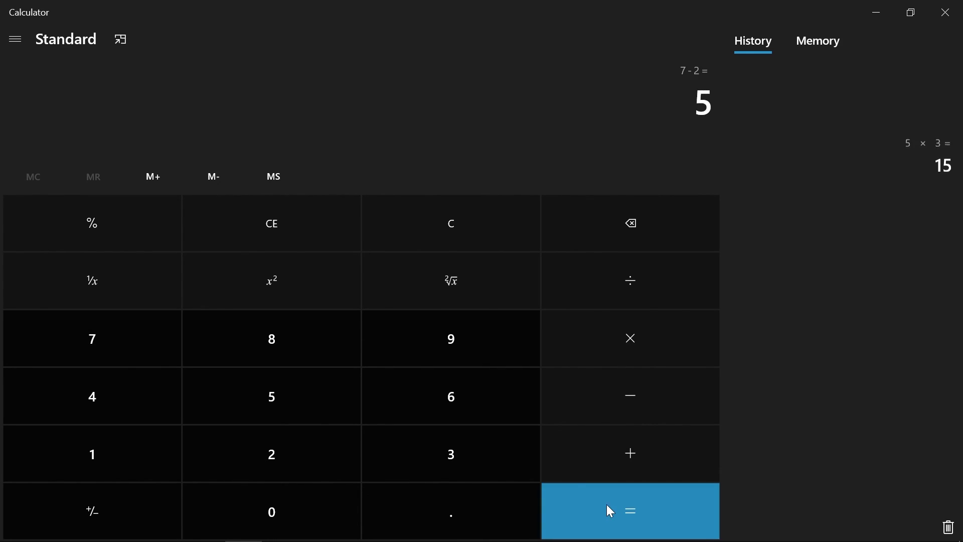
Divide 896 by 3 in the standard calculator
{"action": "left_click", "coordinate": [281, 336]}
{"action": "left_click", "coordinate": [449, 339]}
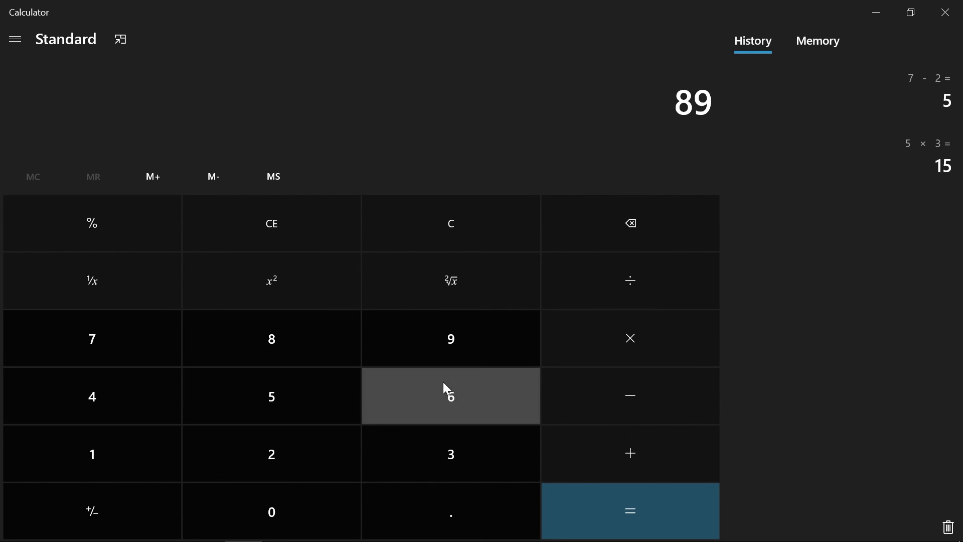
{"action": "left_click", "coordinate": [443, 384]}
{"action": "left_click", "coordinate": [616, 278]}
{"action": "left_click", "coordinate": [450, 453]}
{"action": "left_click", "coordinate": [636, 507]}
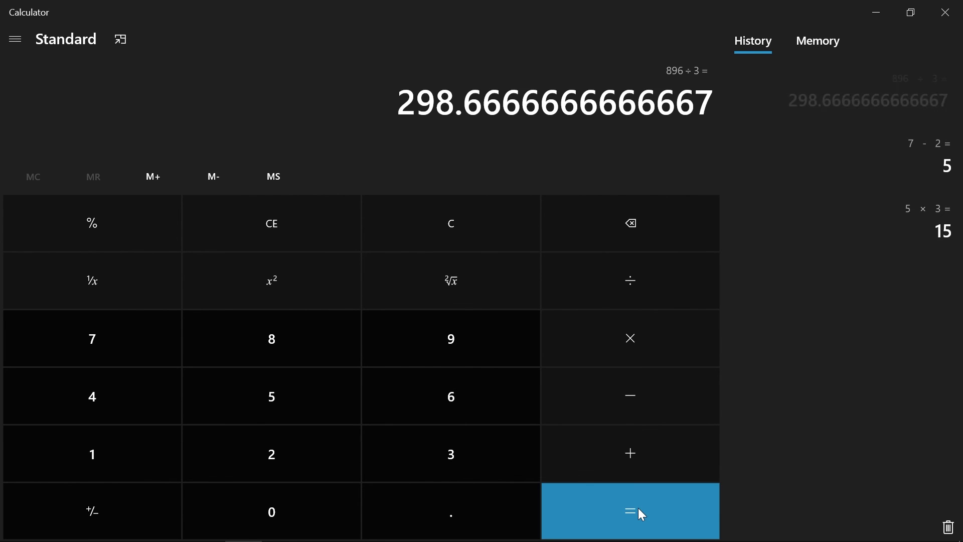